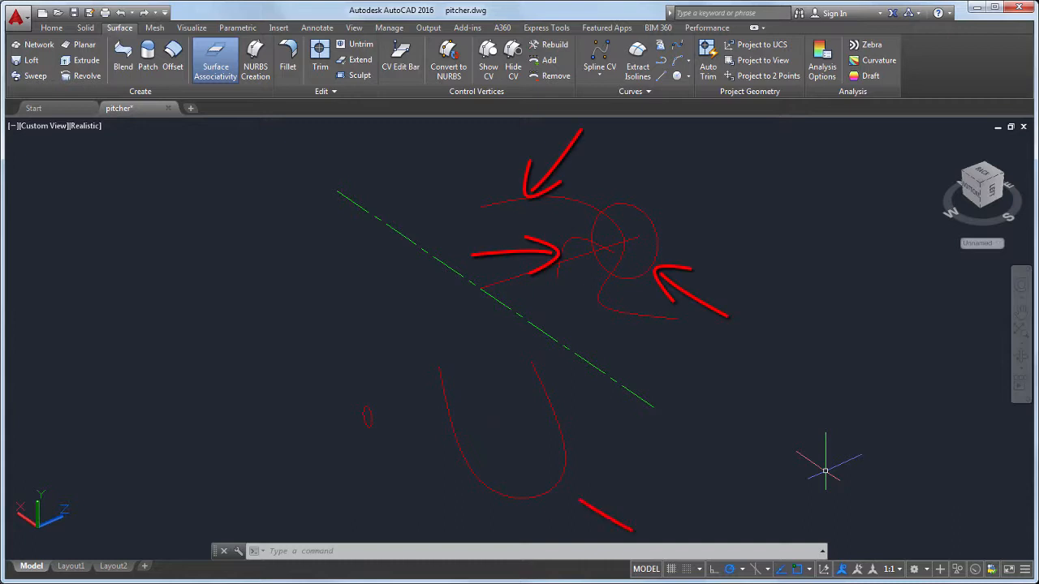
left_click(928, 570)
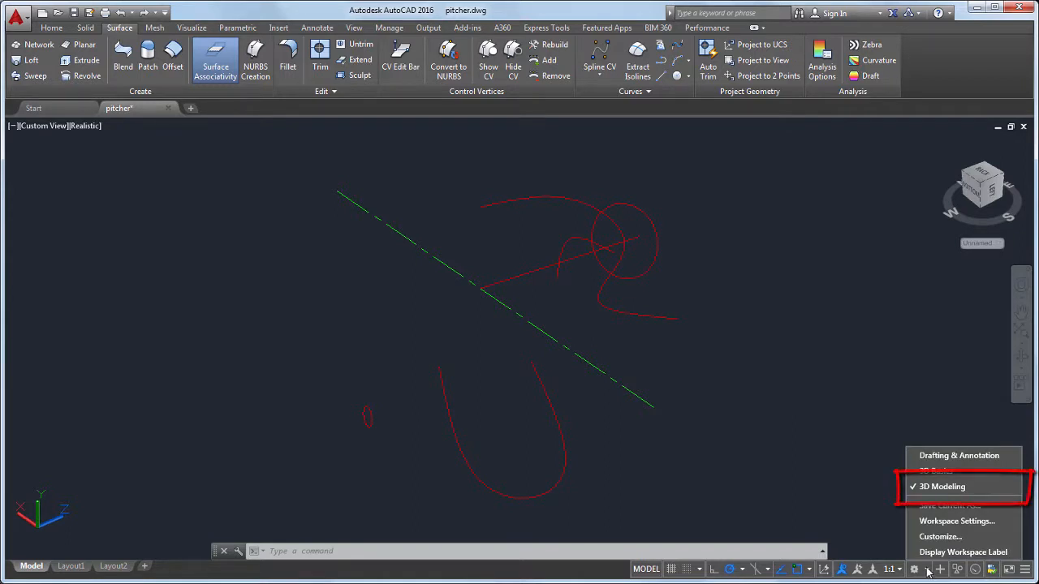
left_click(883, 529)
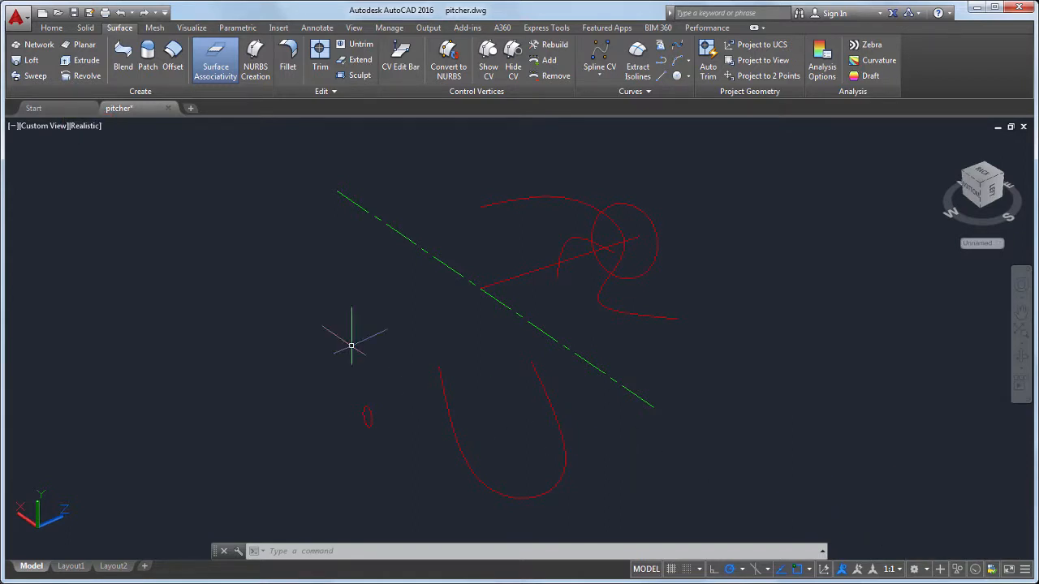
Step: Revolve the S-shaped profile curve 360 degrees around the green centerline as a surface to form the pitcher body
left_click(79, 77)
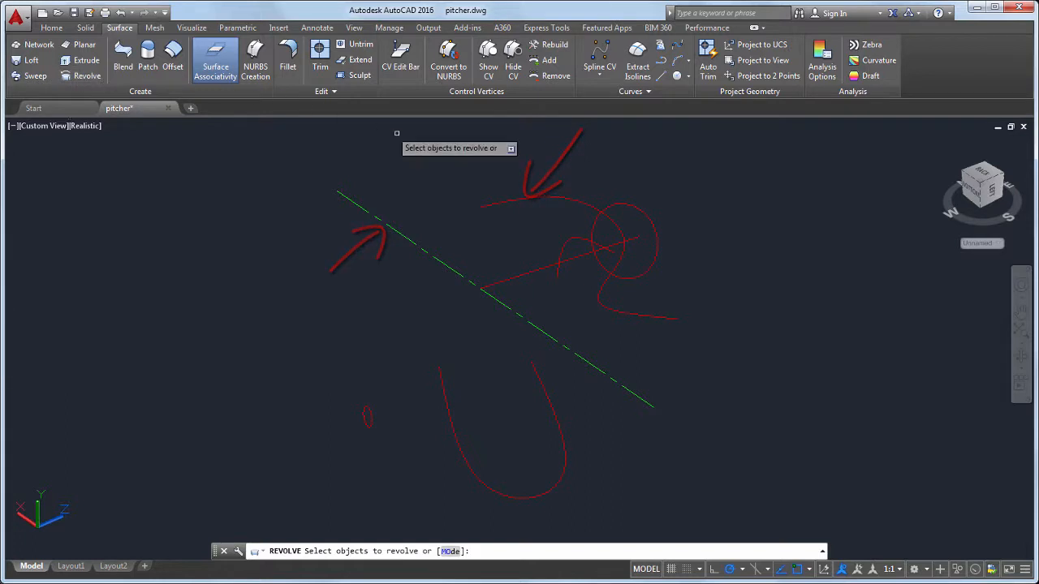
left_click(488, 203)
key("Return")
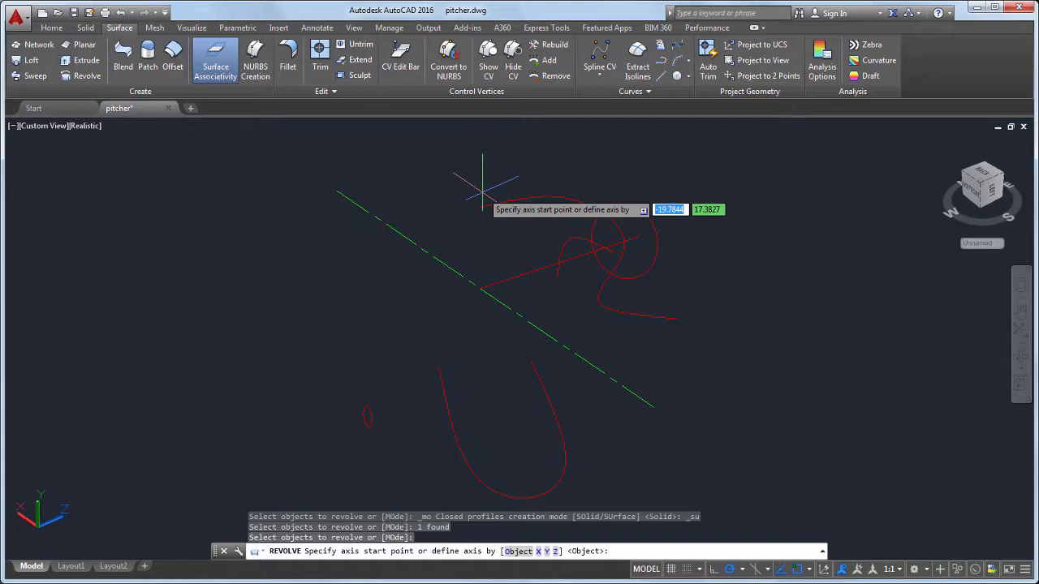
key("Return")
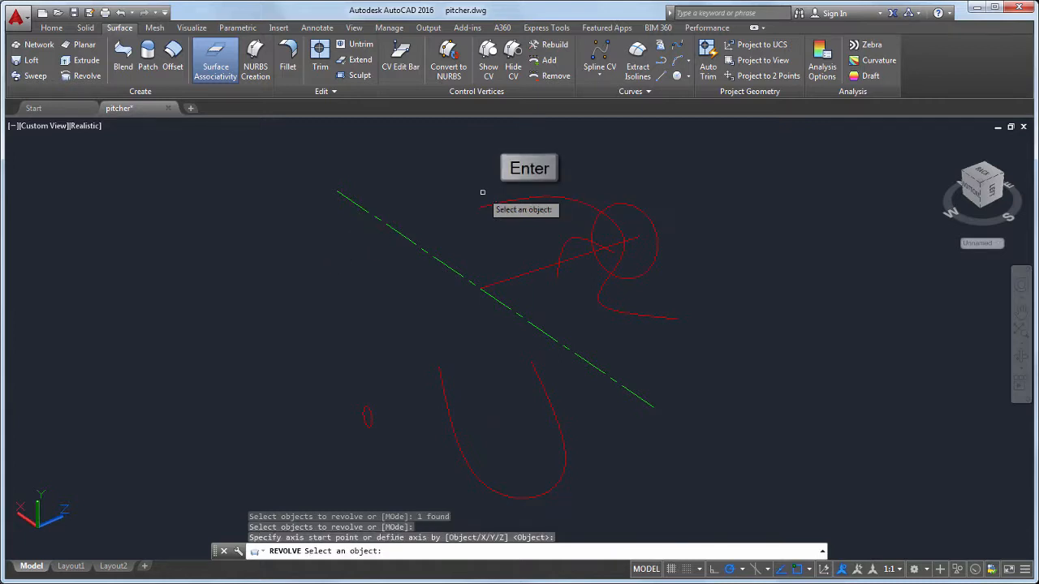
left_click(417, 243)
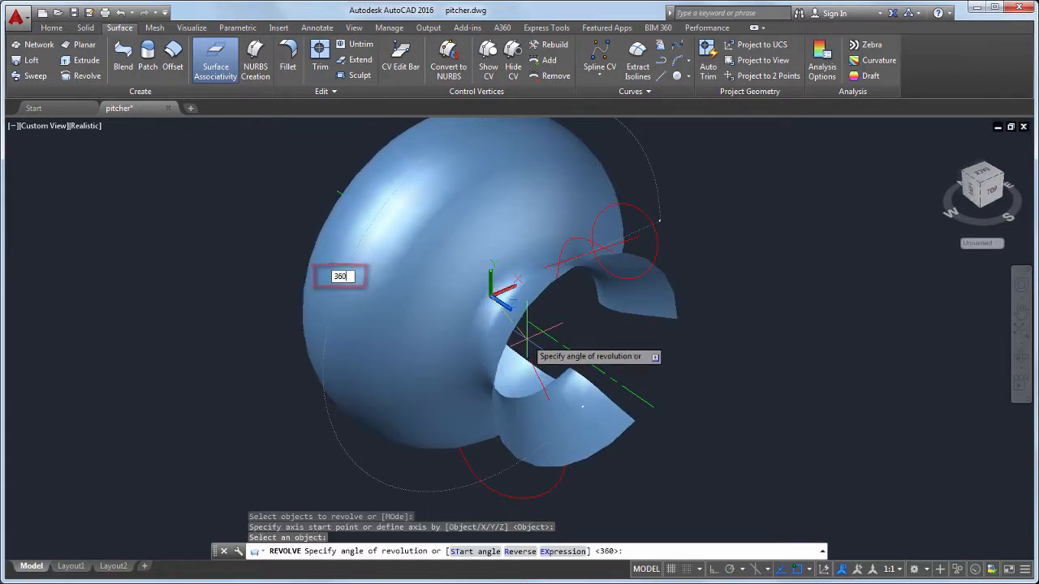
key("Return")
Step: Extrude the circle beside the neck about 6.6 units as a solid cylinder reaching into the pitcher body
middle_click_drag(706, 349, 766, 331, "shift")
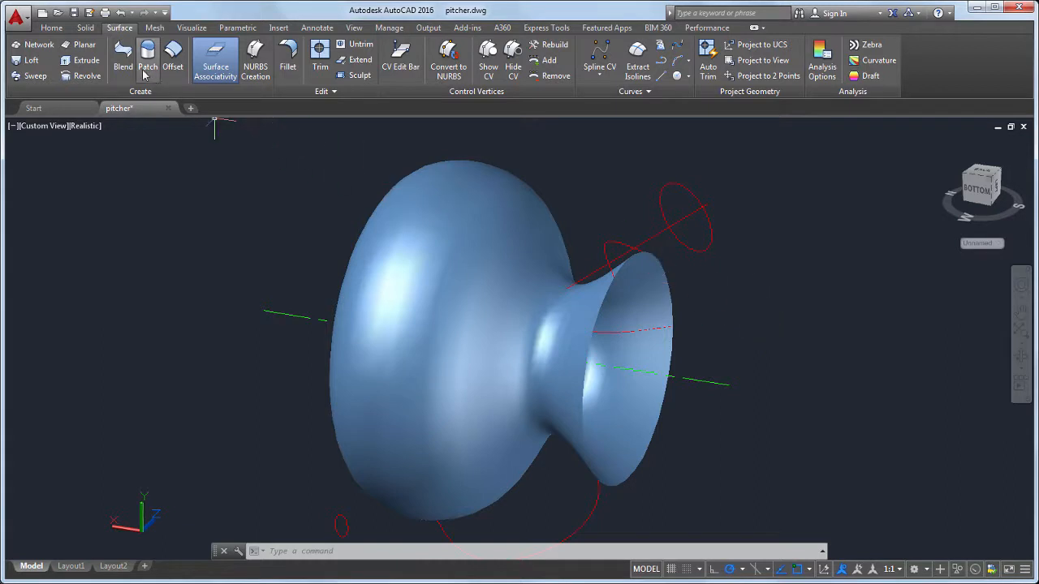
left_click(85, 28)
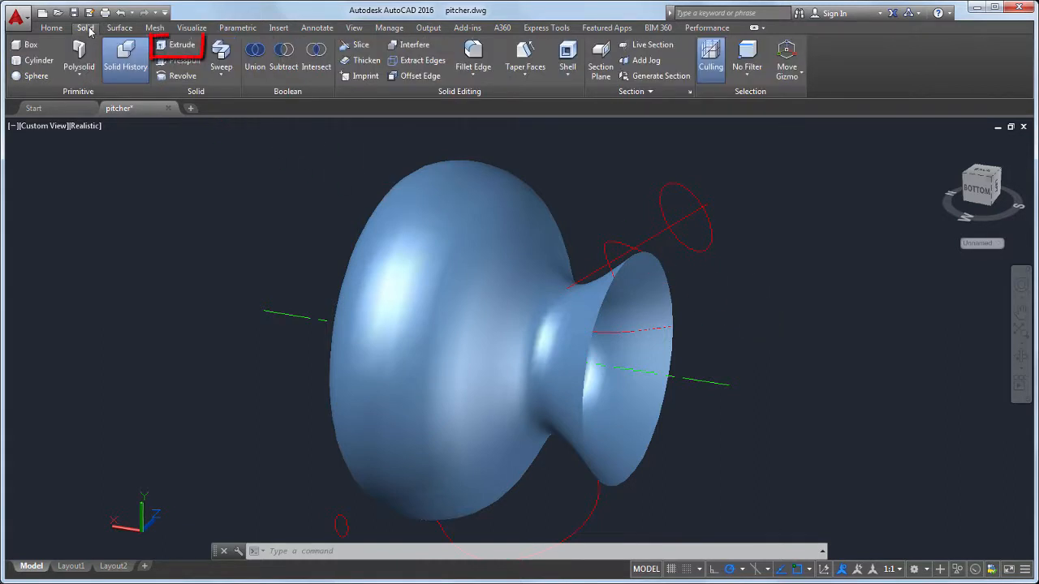
left_click(163, 44)
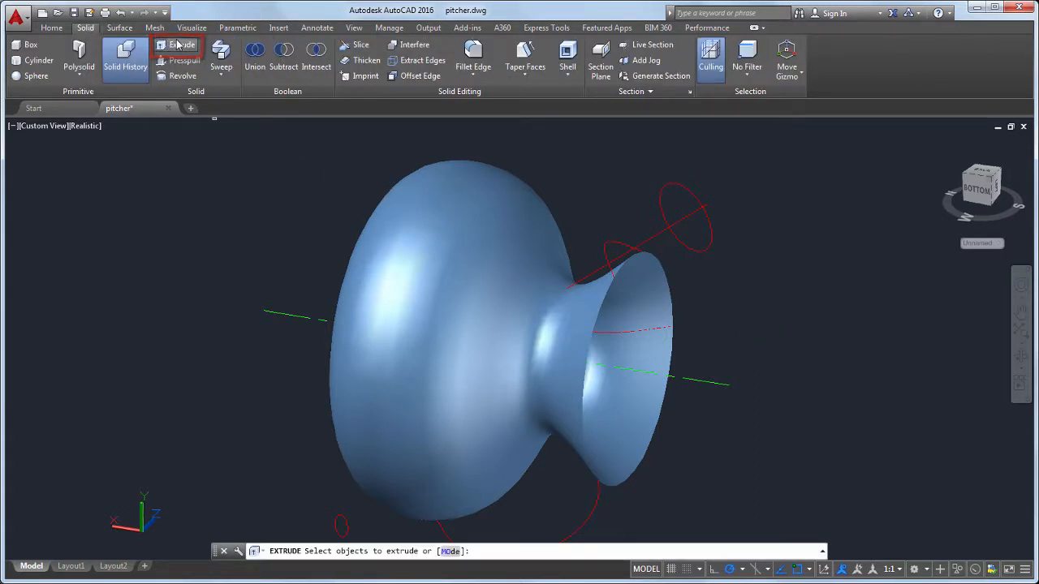
left_click(660, 191)
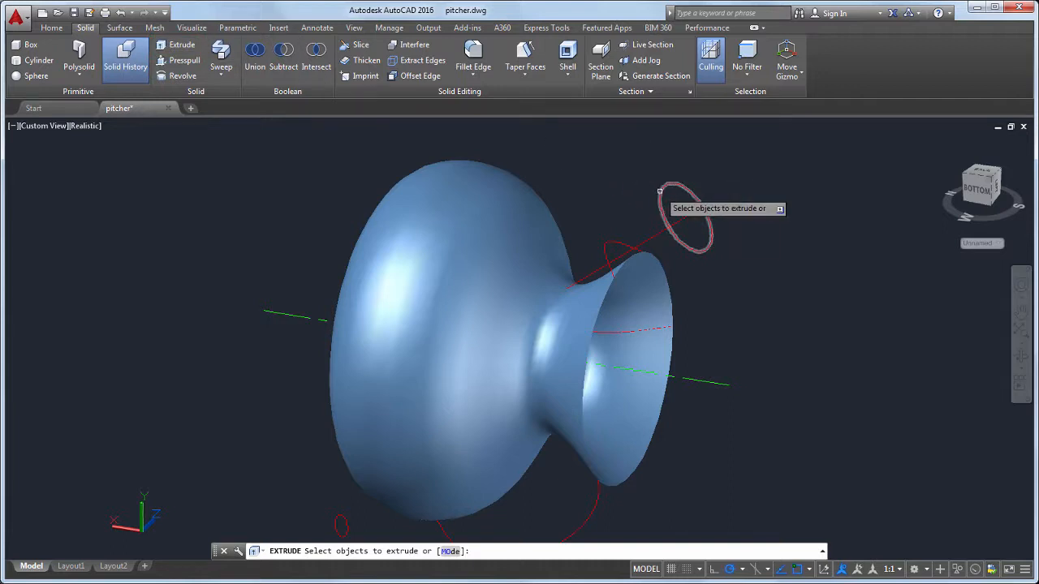
key("Return")
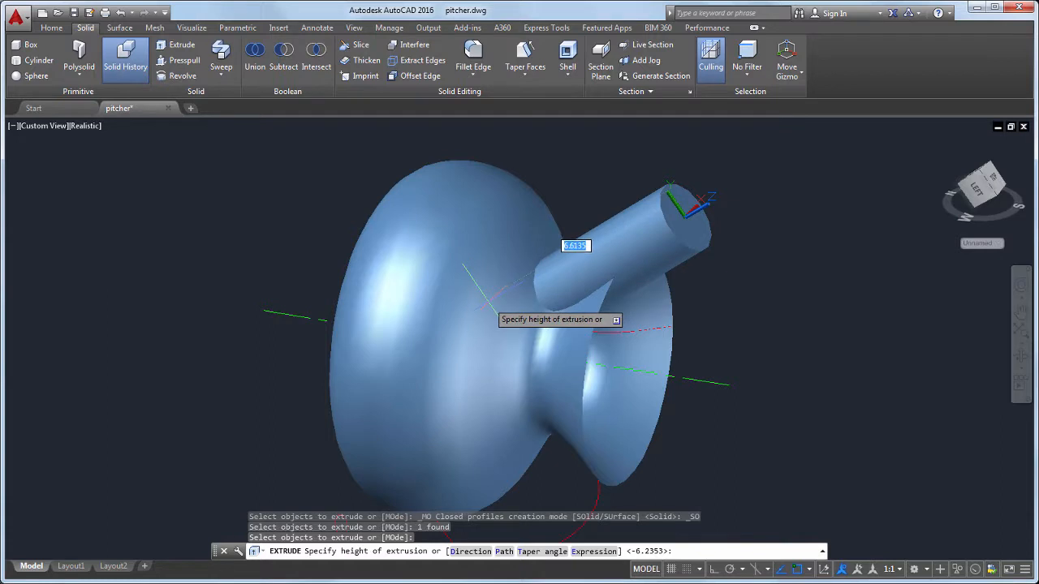
left_click(488, 302)
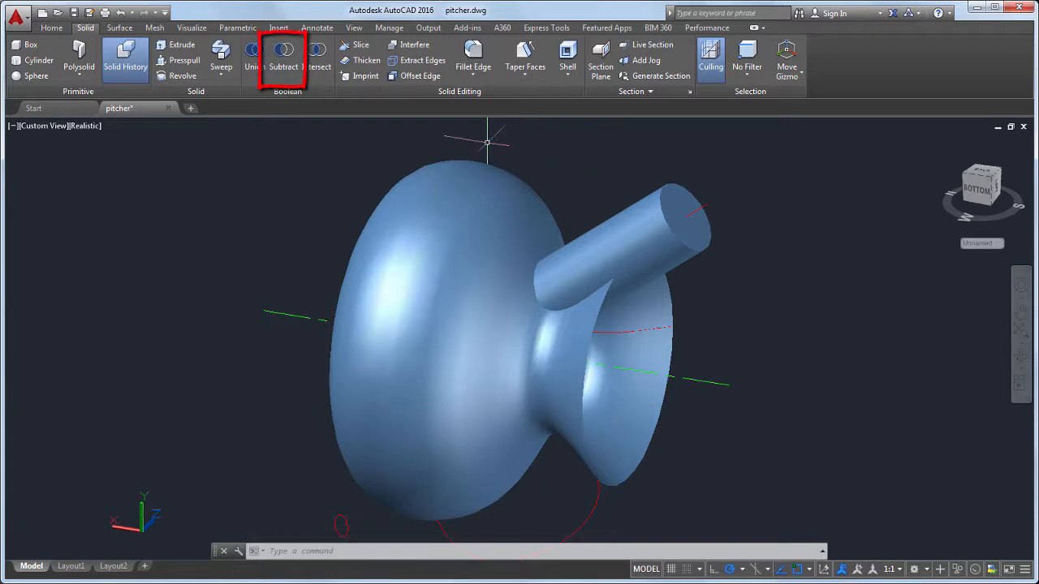
Step: Subtract the extruded cylinder from the pitcher body surface, choosing to continue despite the loss of associativity
left_click(289, 67)
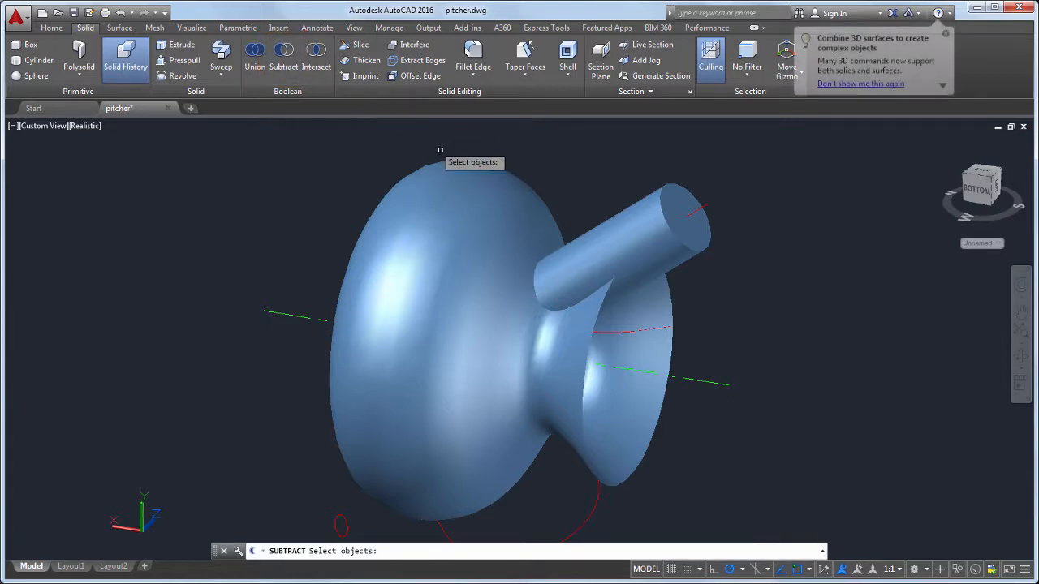
left_click(479, 206)
key("Return")
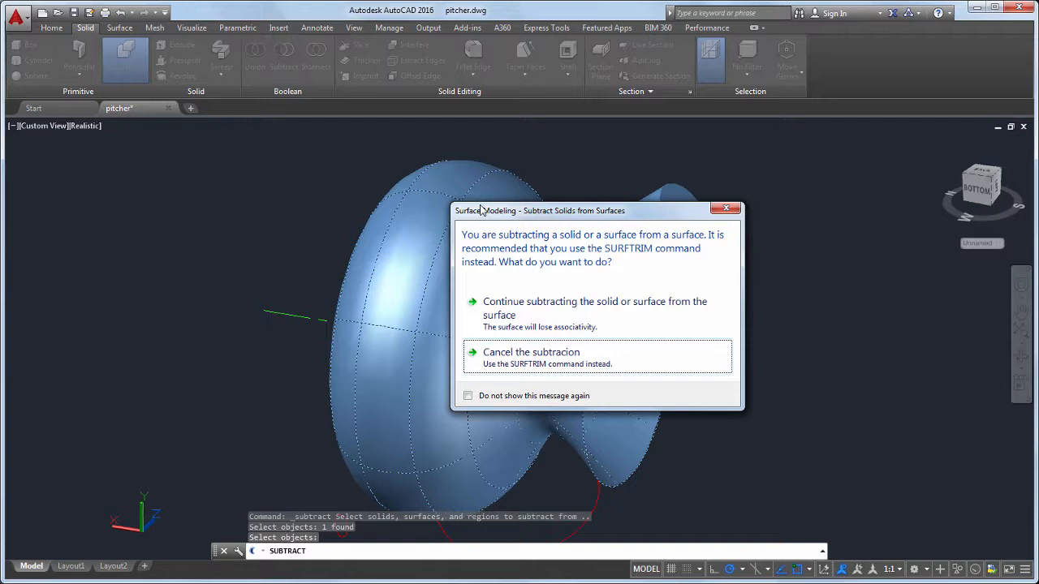
left_click(561, 305)
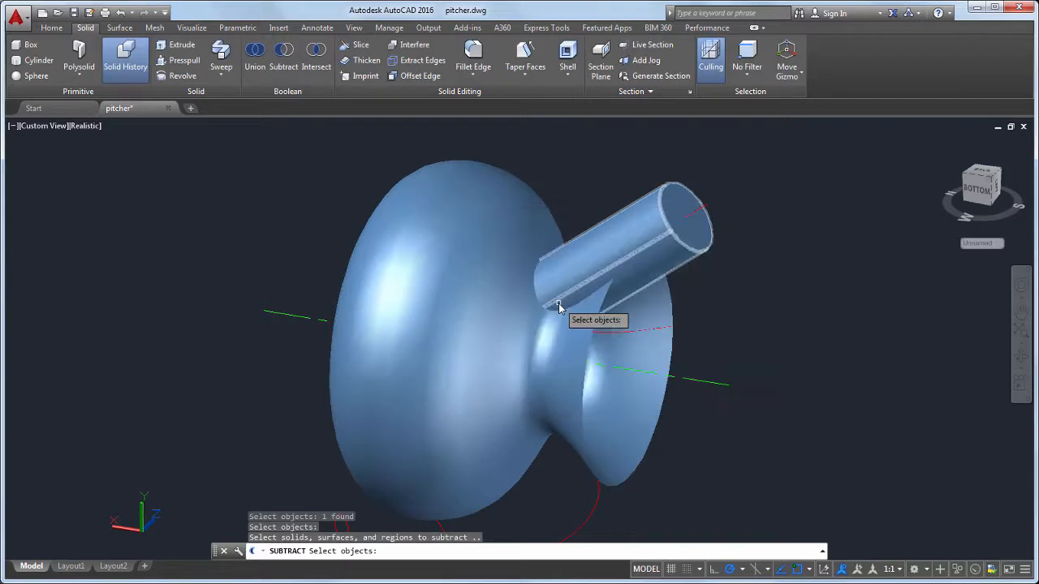
left_click(605, 260)
key("Return")
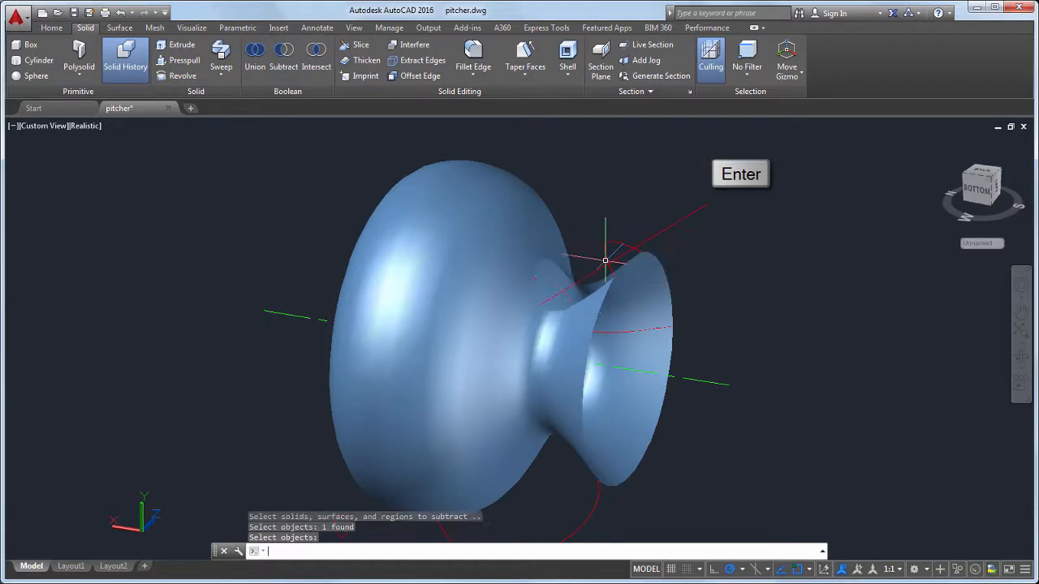
Step: Loft a spout surface from the edge of the cut opening to the red arc above it, using cross sections only
middle_click_drag(654, 213, 609, 258, "shift")
scroll(663, 242, "up", 2)
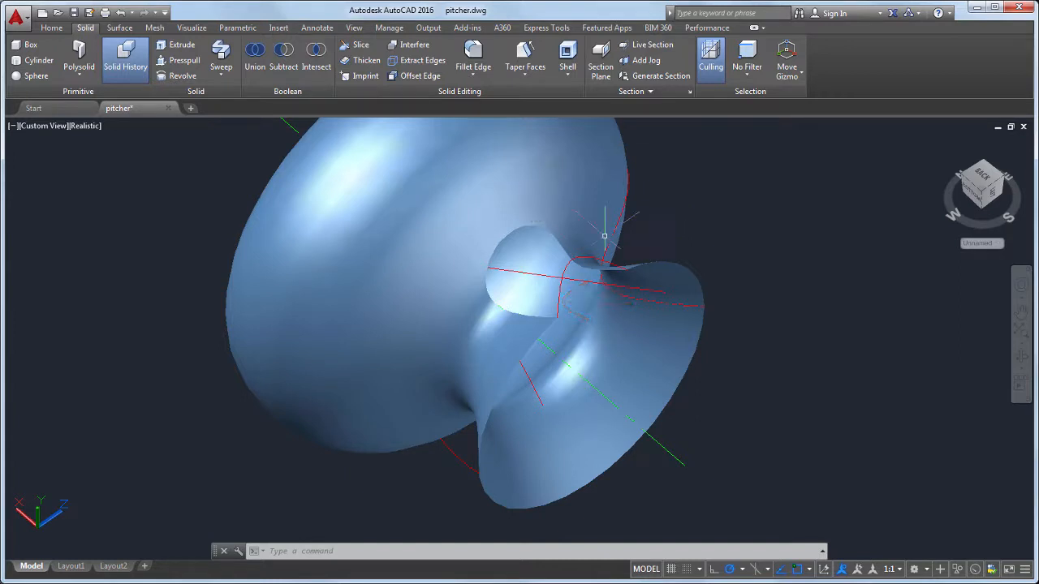
left_click(119, 28)
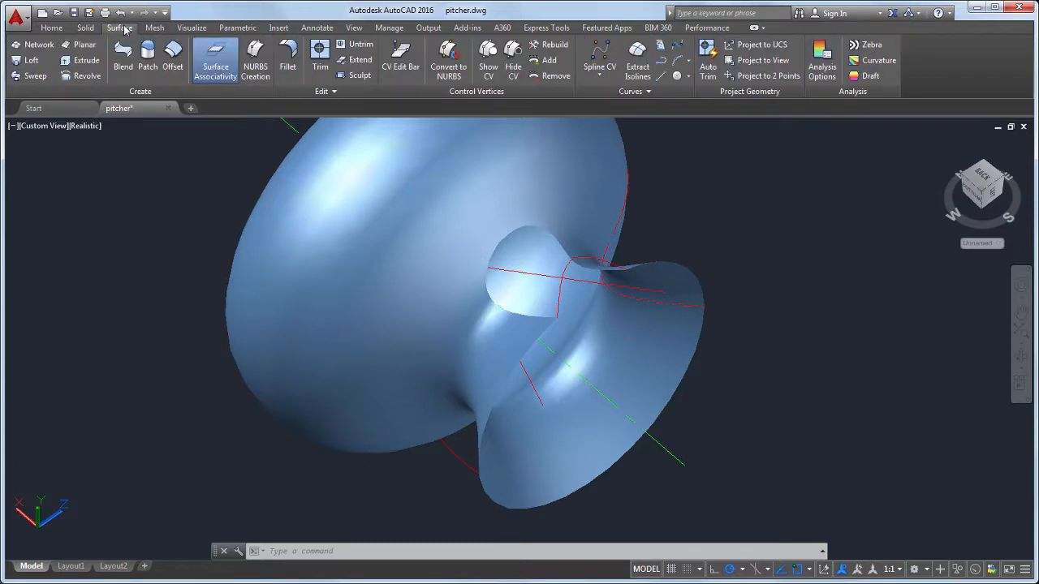
left_click(32, 61)
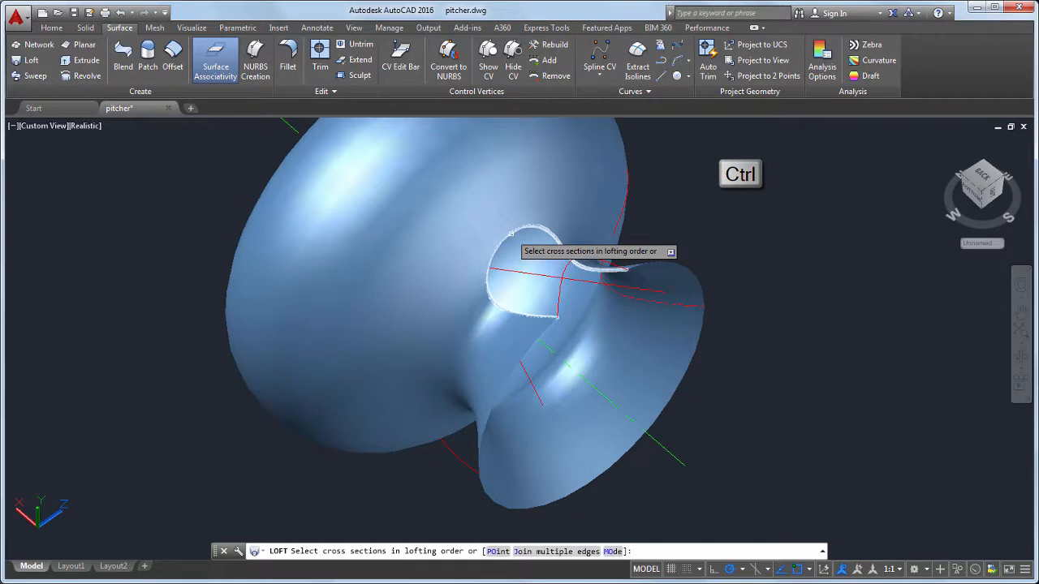
left_click(511, 234, "ctrl")
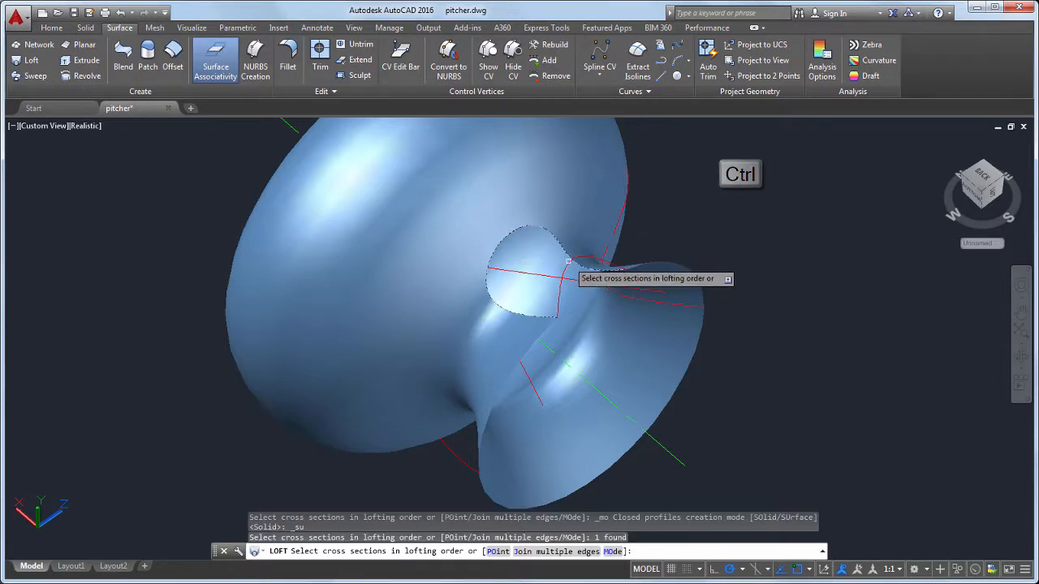
left_click(569, 262)
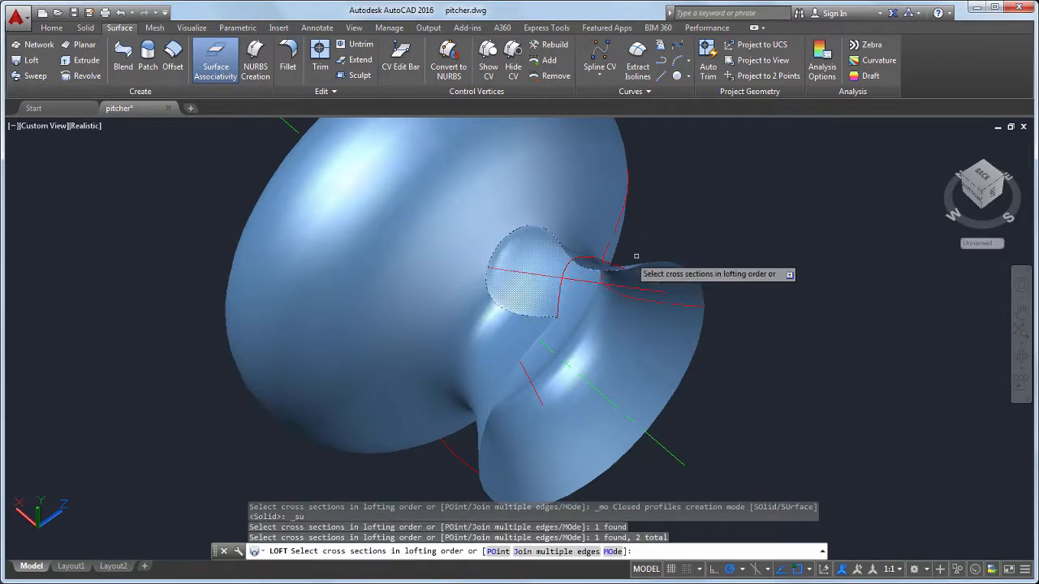
key("Return")
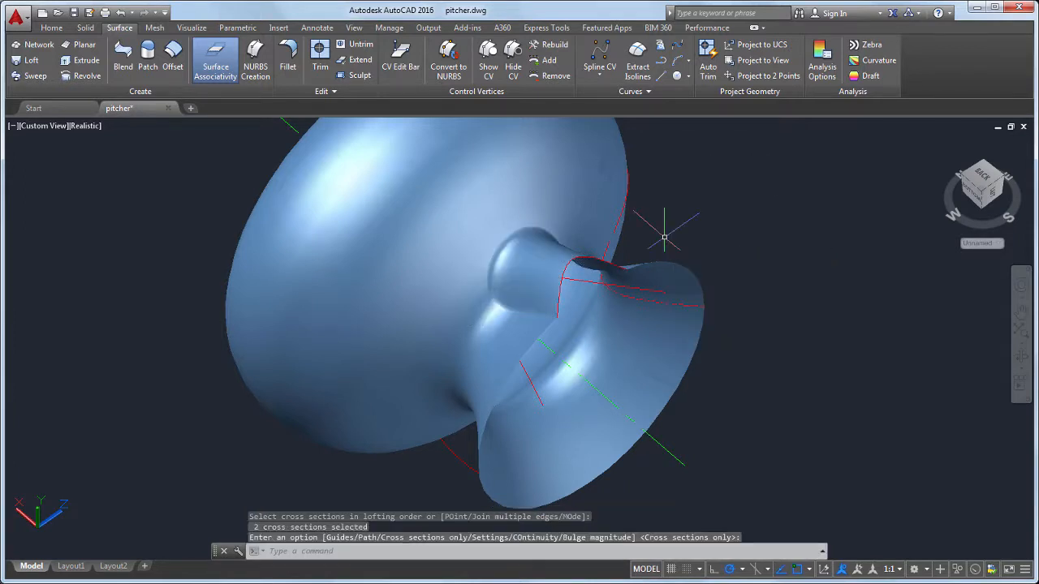
key("Return")
Step: Sweep the small closed profile along the U-shaped curve as a surface to form the pitcher's handle
middle_click_drag(666, 225, 616, 235, "shift")
middle_click_drag(616, 235, 604, 281, "shift")
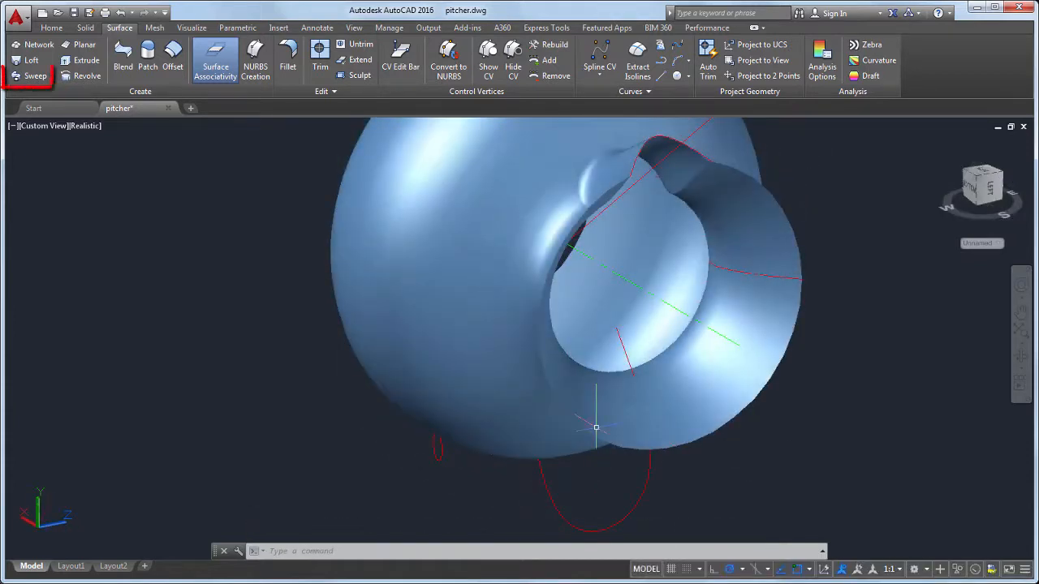
left_click(34, 76)
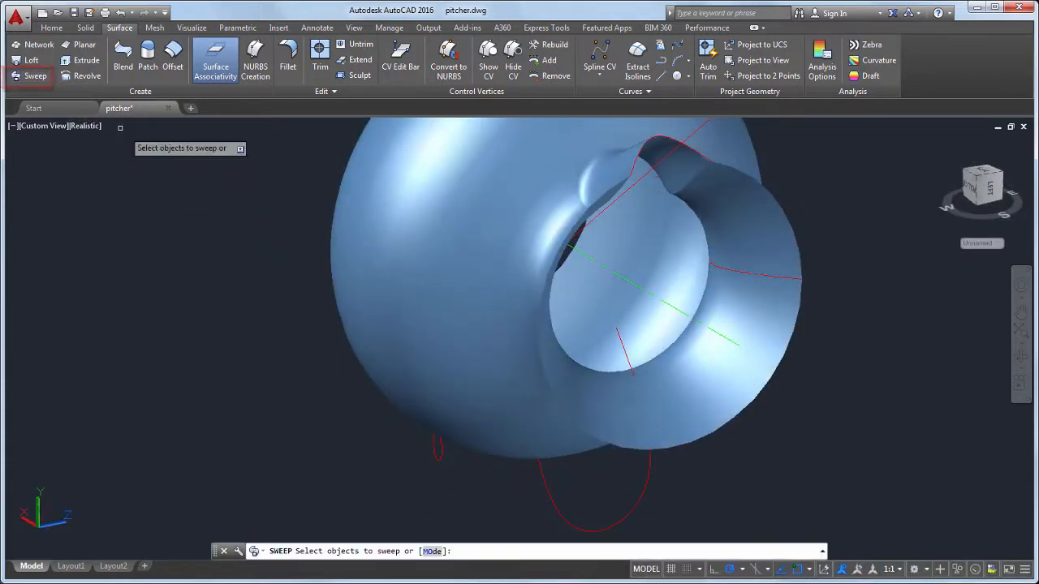
left_click(436, 453)
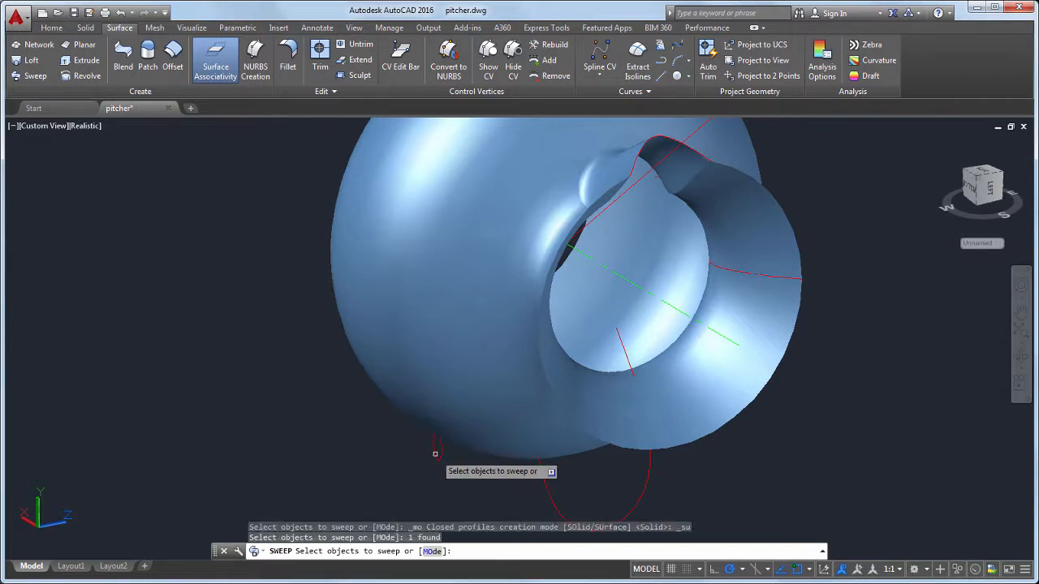
key("Return")
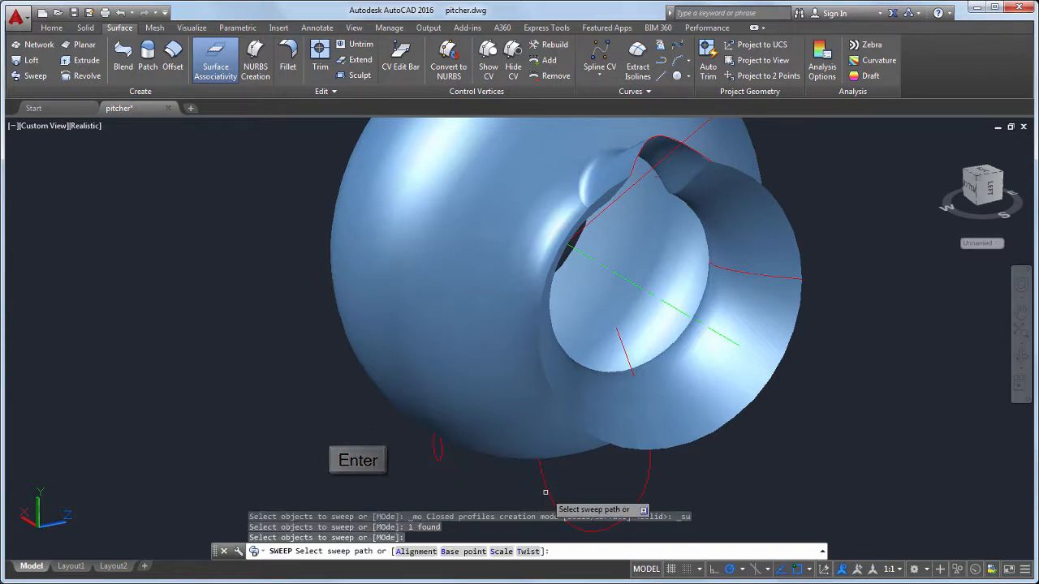
left_click(546, 492)
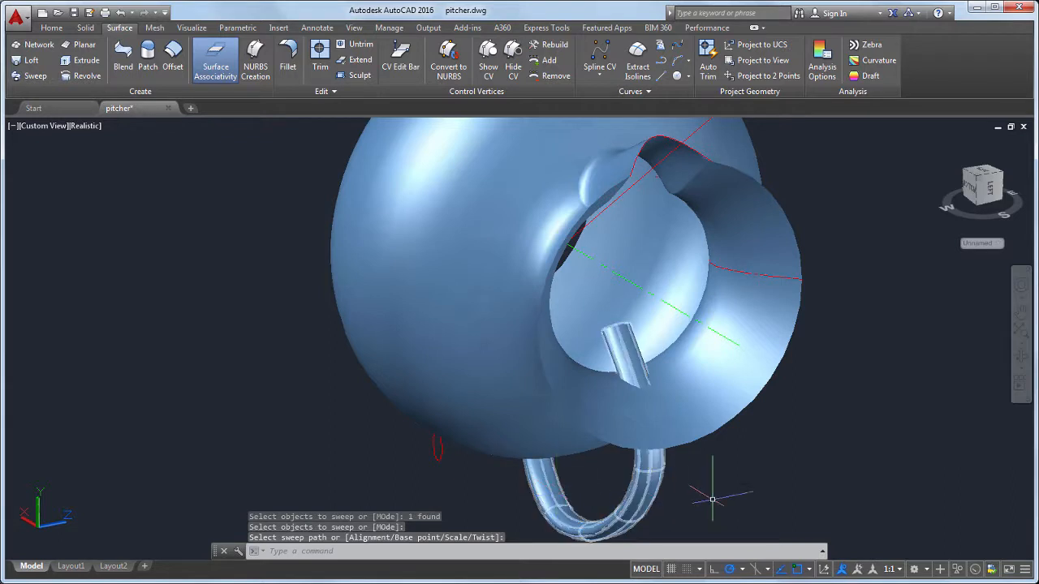
Step: Trim away the handle ends protruding inside the pitcher, using the body surface as the cutting object
middle_click_drag(719, 497, 761, 467, "shift")
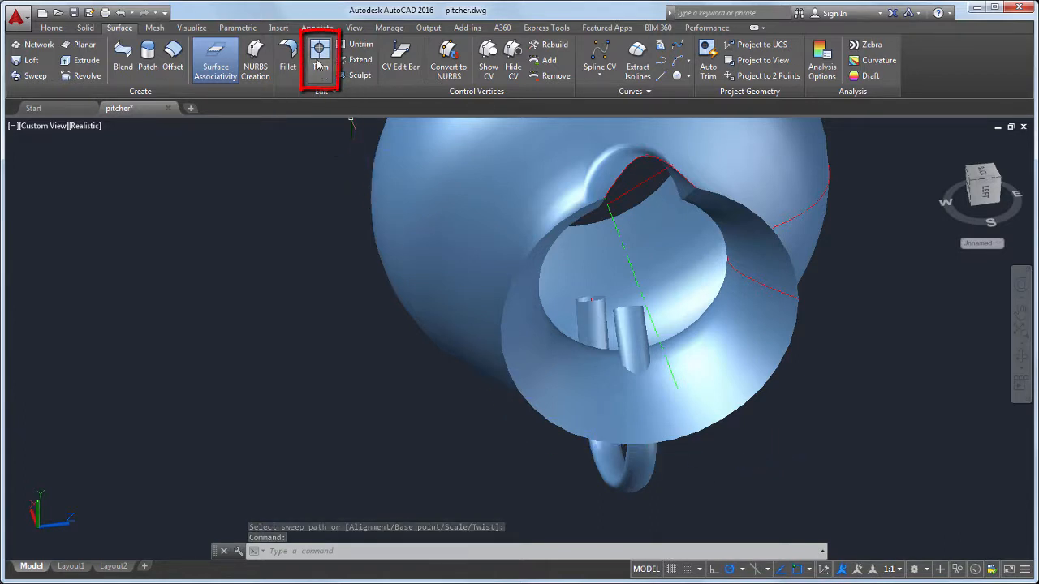
left_click(318, 64)
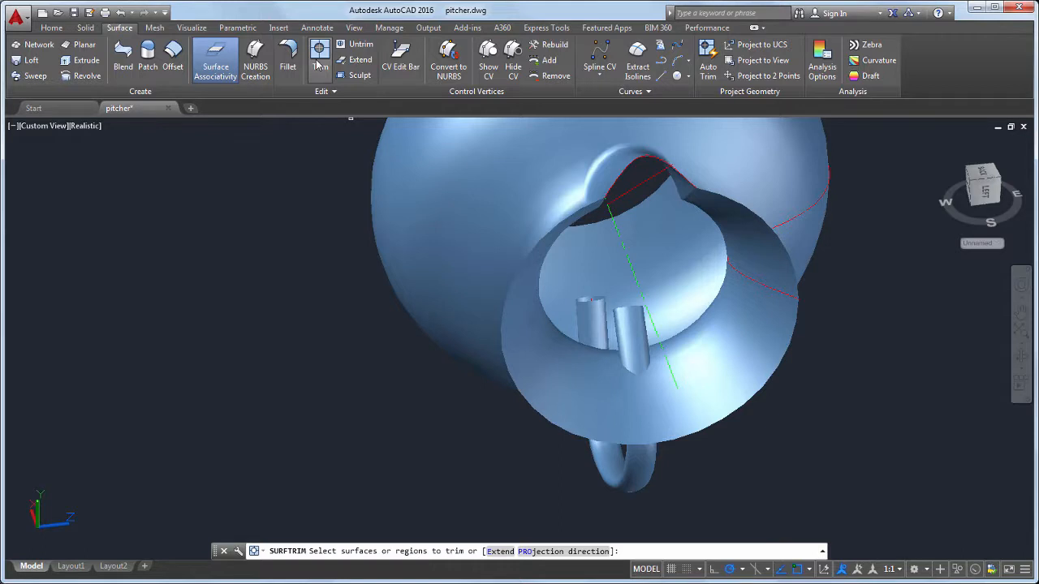
left_click(605, 469)
key("Return")
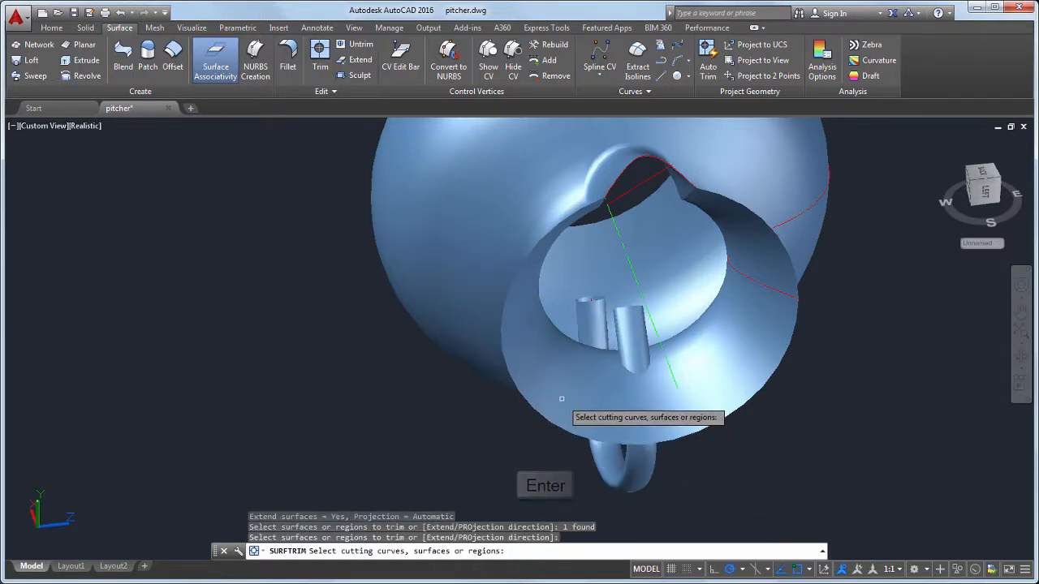
left_click(561, 398)
key("Return")
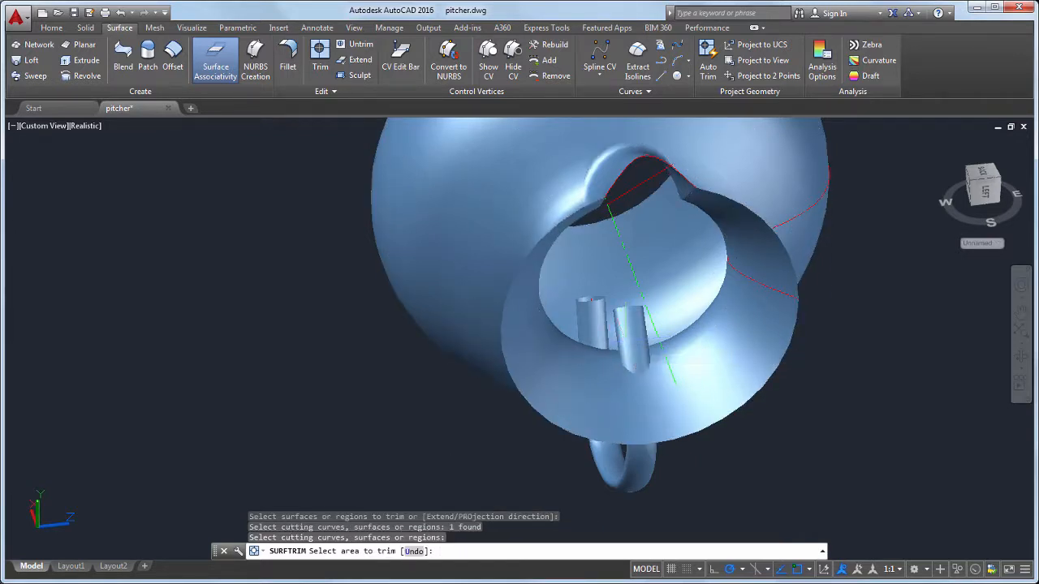
left_click(627, 347)
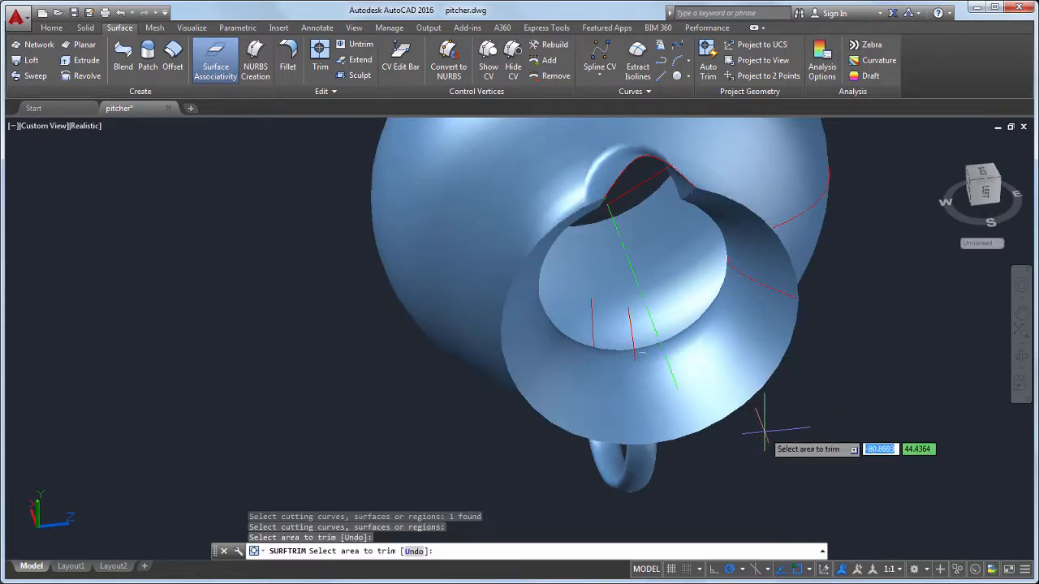
key("Return")
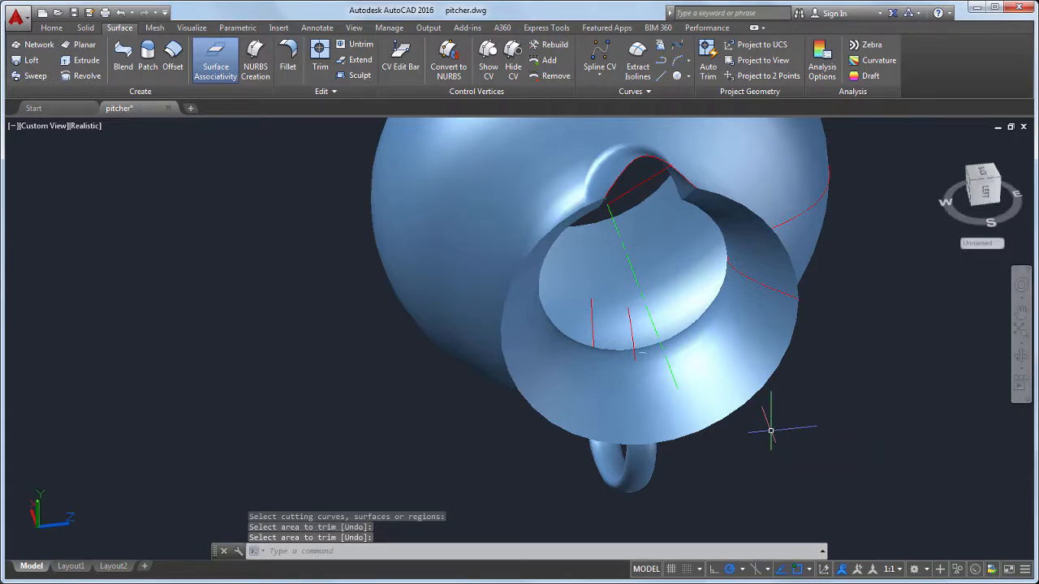
Step: Patch the circular opening in the pitcher's base by its surface edge, accepting the default continuity and bulge
mouse_move(673, 381)
middle_mouse_down("shift")
mouse_move(768, 353)
mouse_move(851, 367)
mouse_move(900, 352)
mouse_move(899, 334)
middle_mouse_up("shift")
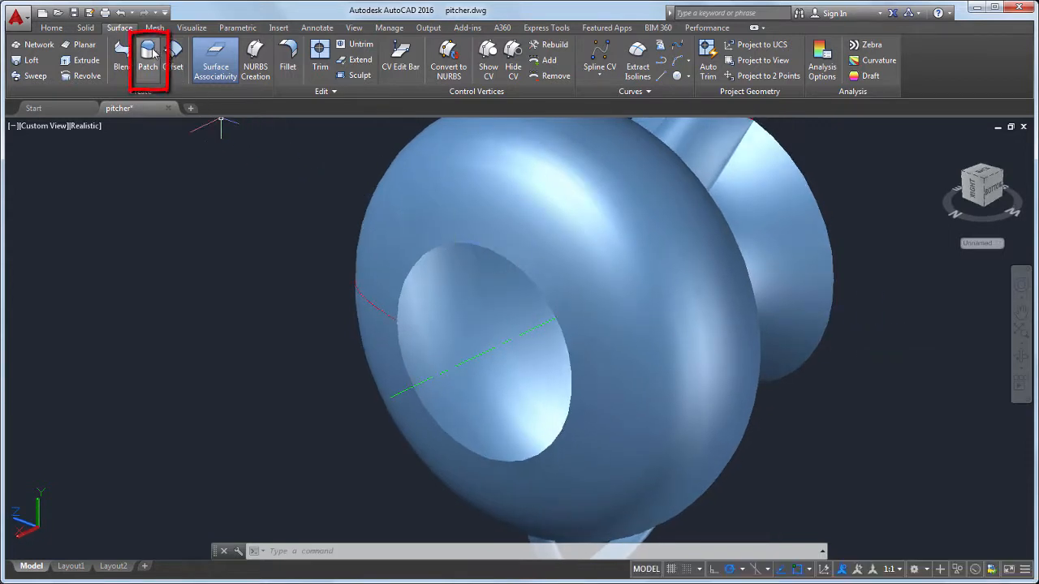
left_click(149, 55)
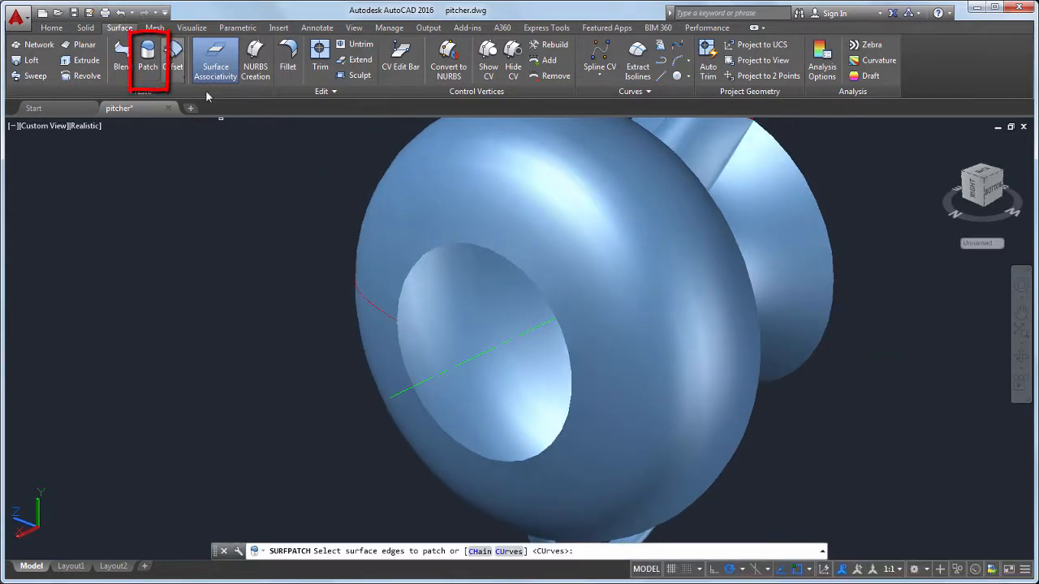
left_click(413, 268)
key("Return")
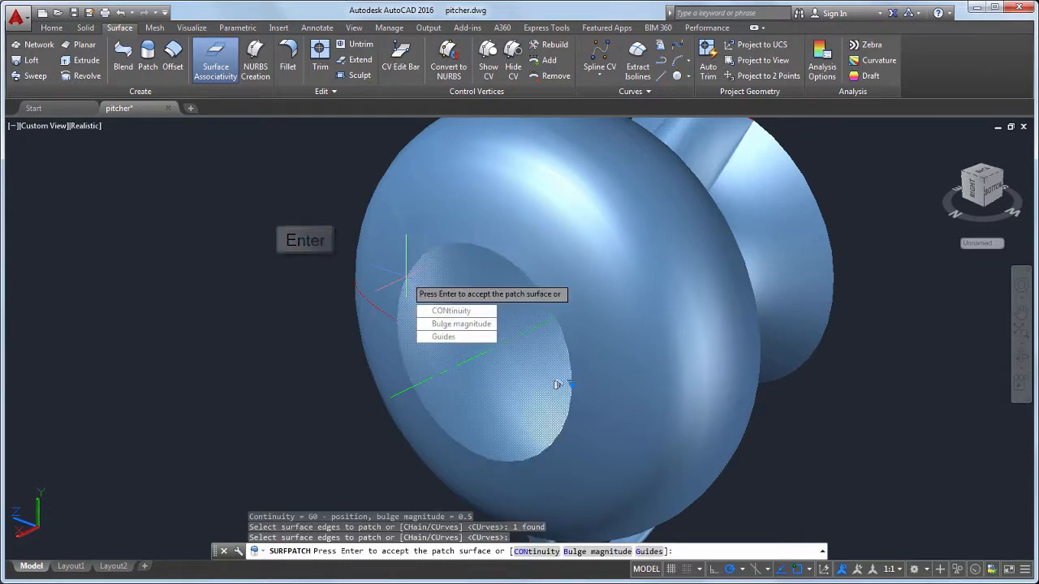
key("Return")
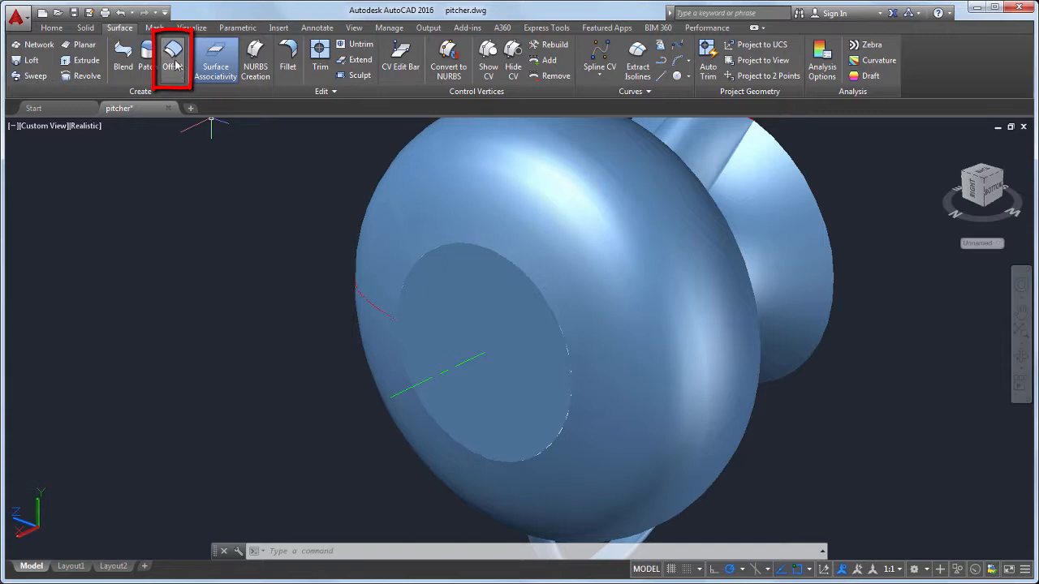
Step: Offset the base patch surface by .75 with the direction flipped so it lies outward from the pitcher's base
left_click(175, 65)
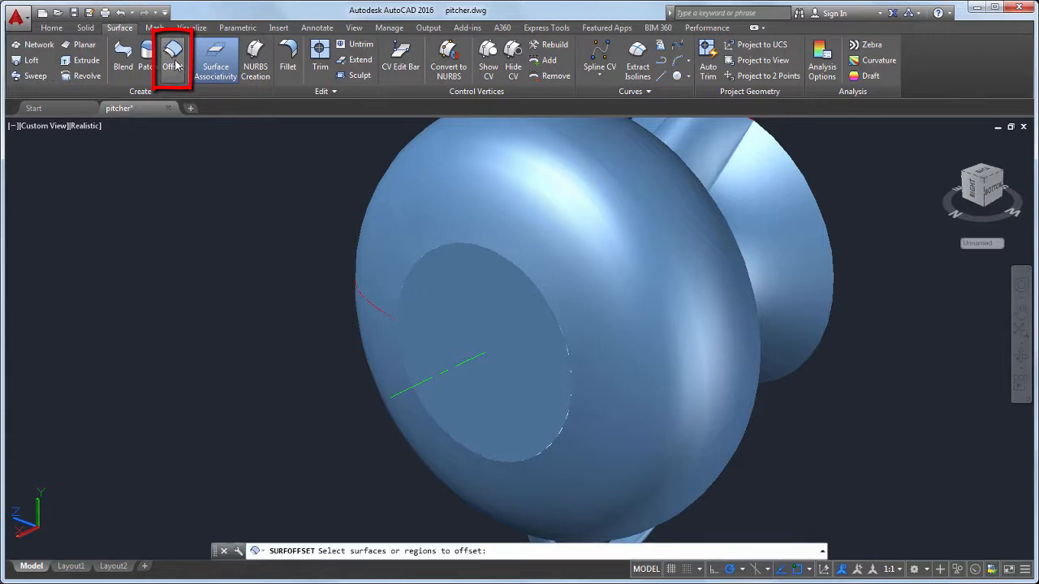
left_click(439, 311)
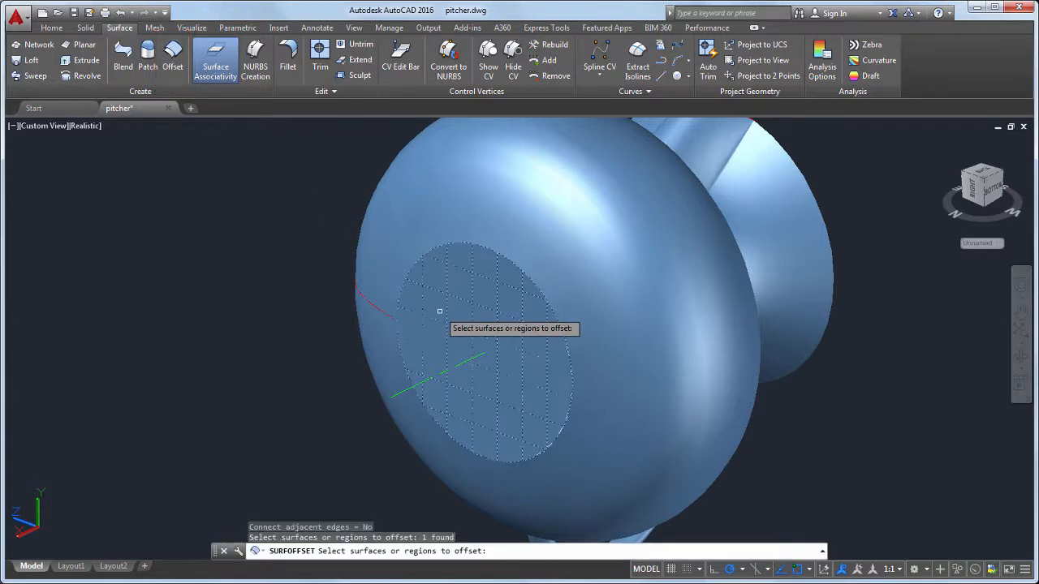
key("Return")
type("f")
key("Return")
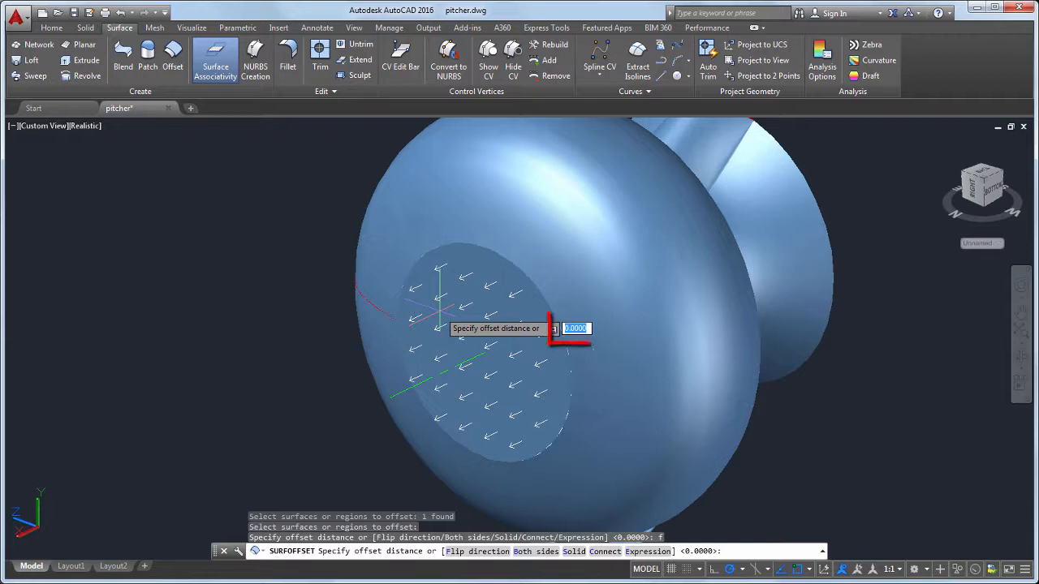
key("BackSpace")
type(".75")
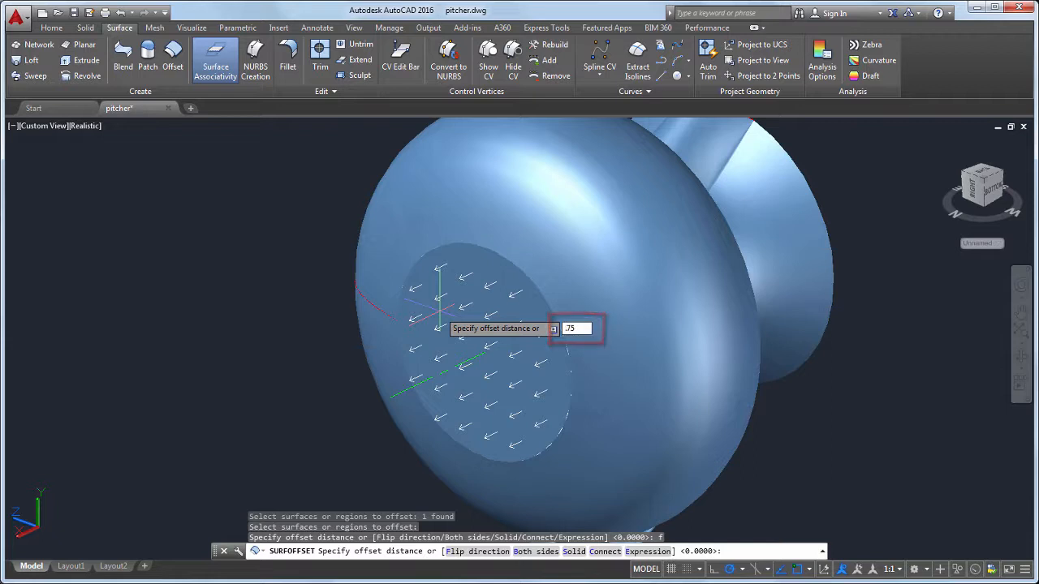
key("Return")
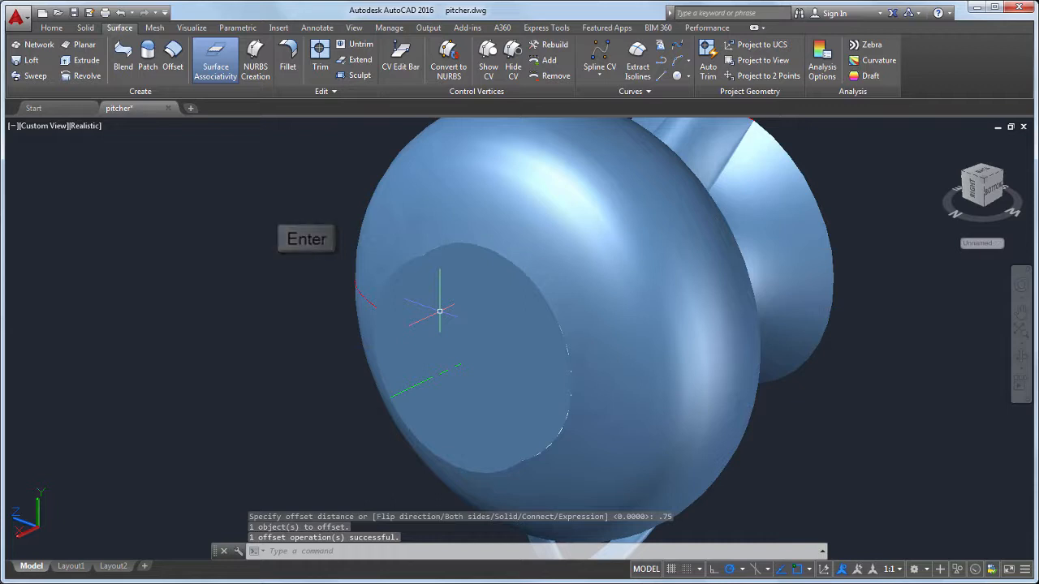
Step: Erase the original patch surface in the body's base opening, keeping the offset copy
mouse_move(848, 440)
middle_mouse_down("shift")
mouse_move(810, 440)
mouse_move(749, 401)
mouse_move(777, 430)
mouse_move(817, 431)
middle_mouse_up("shift")
type("erase")
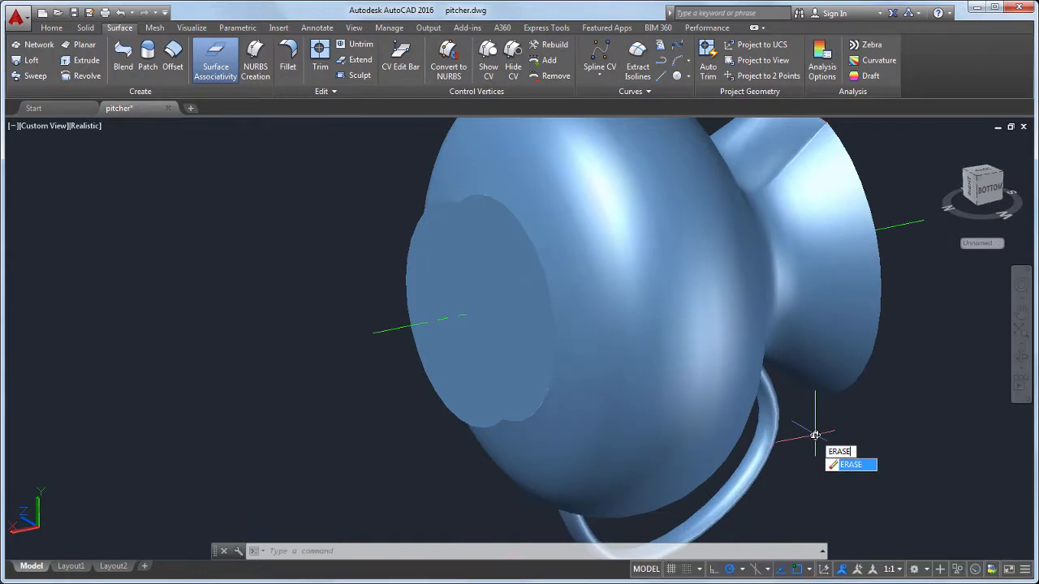
key("Return")
left_click(528, 254)
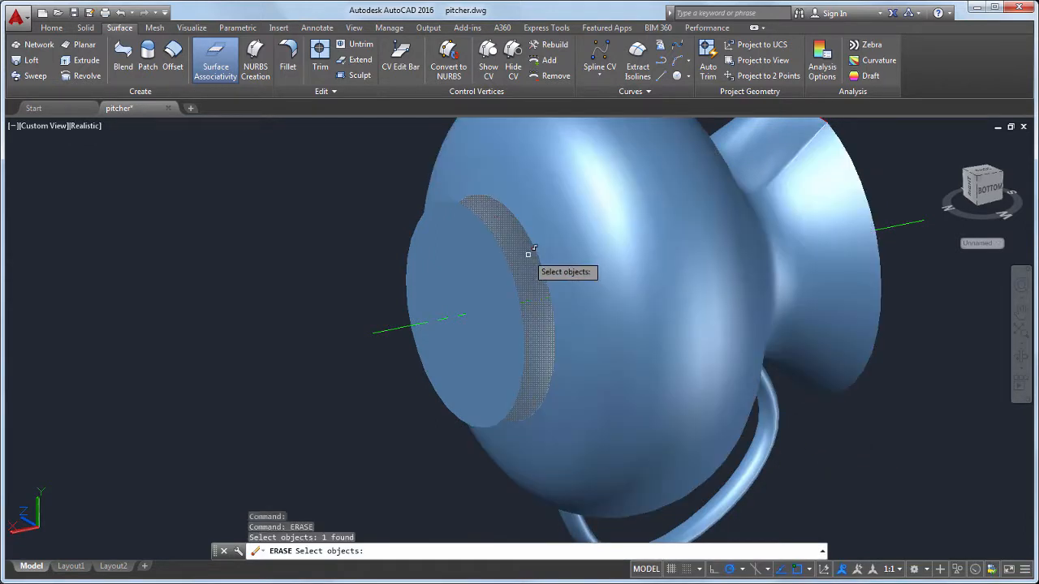
key("Return")
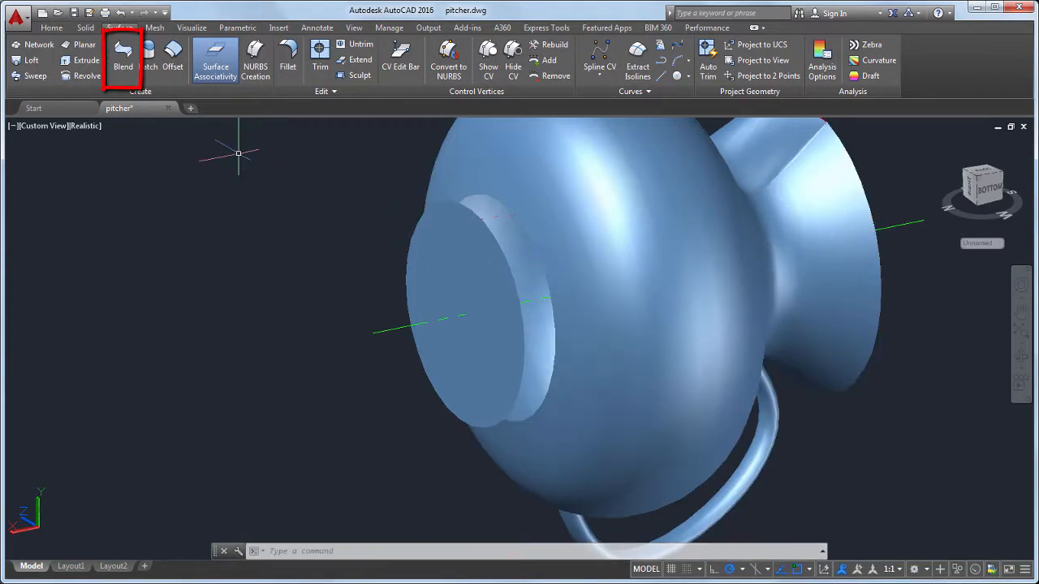
Step: Blend a surface from the edge of the offset base disc to the edge of the body's base opening
left_click(124, 55)
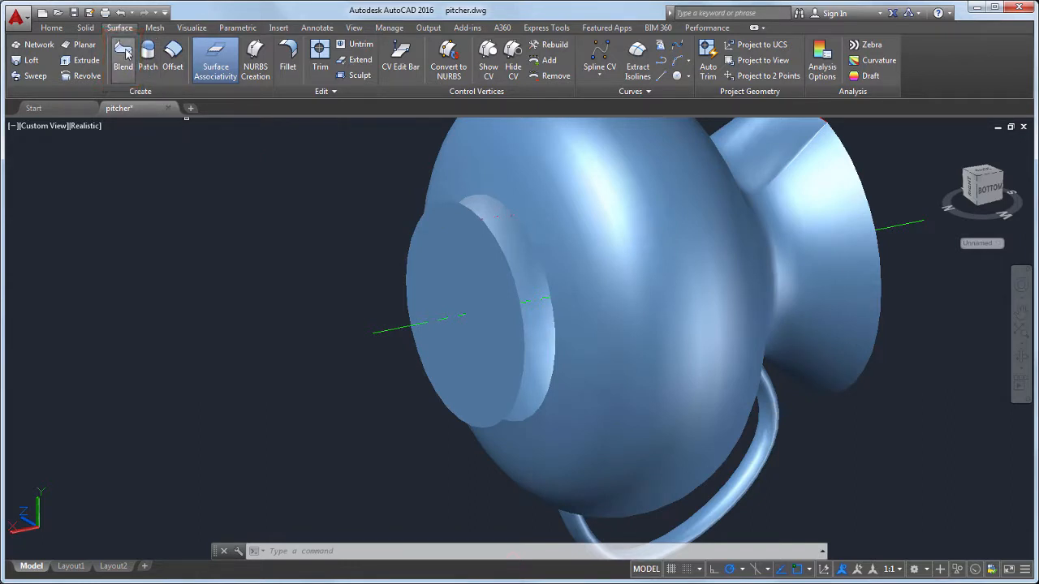
left_click(487, 208)
key("Return")
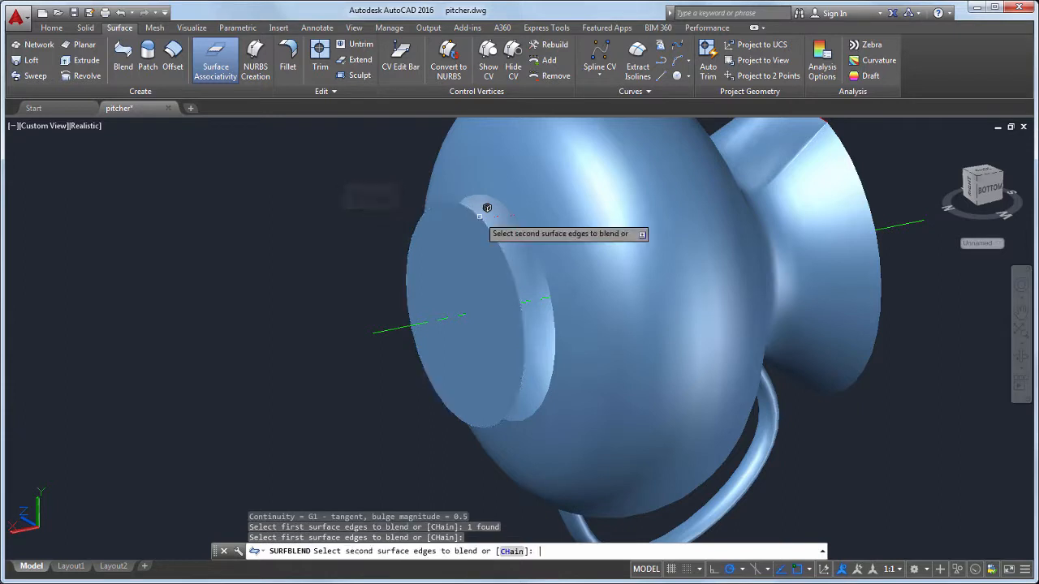
left_click(506, 195)
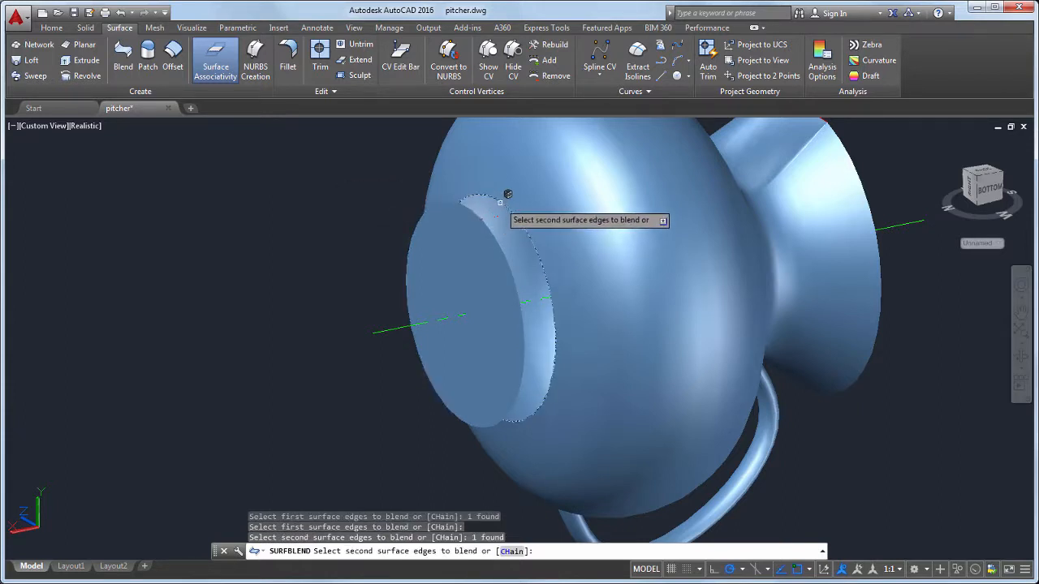
key("Return")
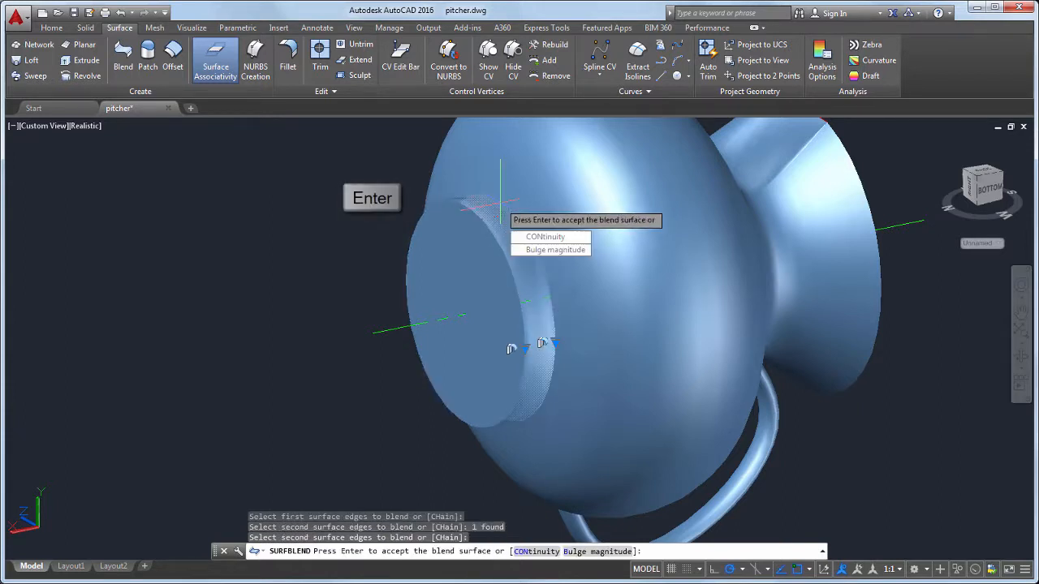
Step: Set the blend's continuity to G1 at the first edge and G2 at the second edge
left_click(548, 238)
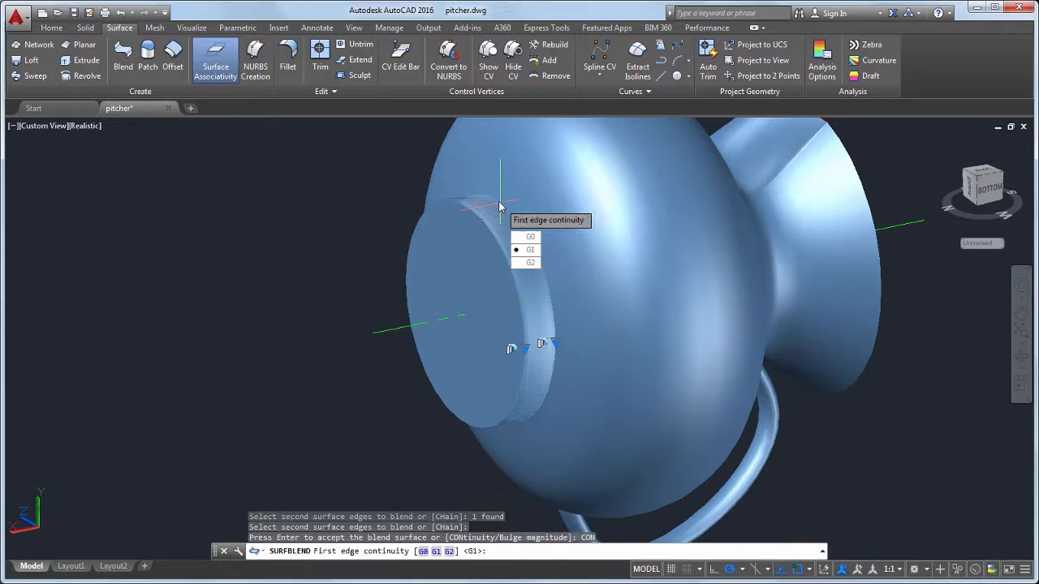
left_click(524, 249)
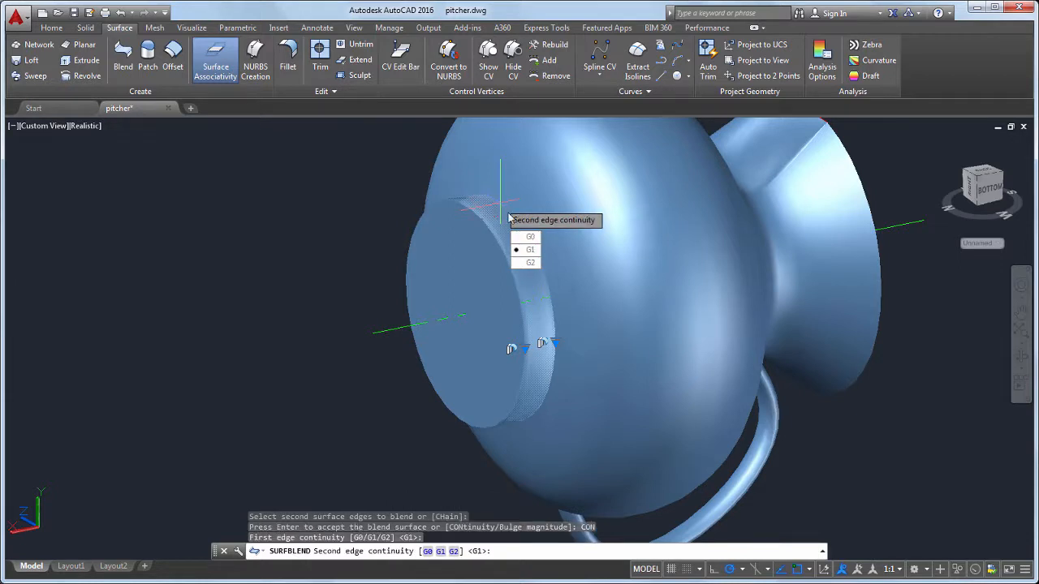
left_click(530, 264)
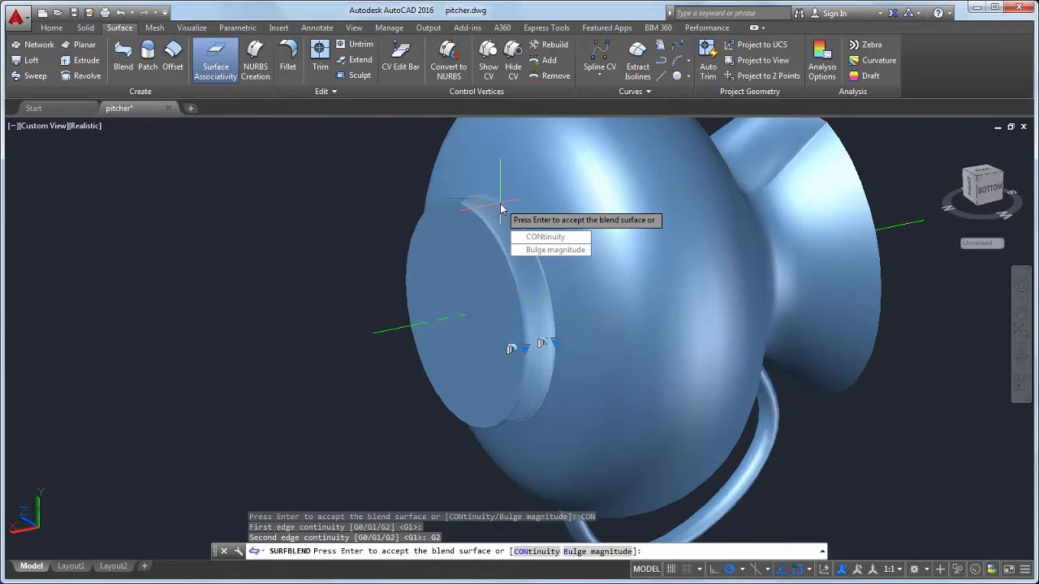
key("Return")
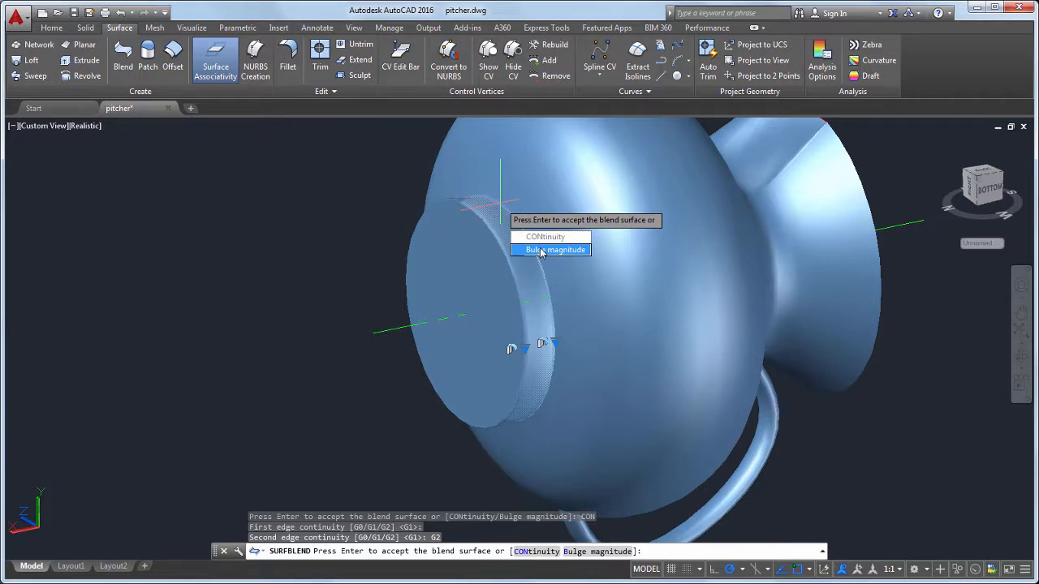
Step: Set the blend's bulge magnitude to 3 at the first edge and 1 at the second, and accept the blend surface
left_click(541, 251)
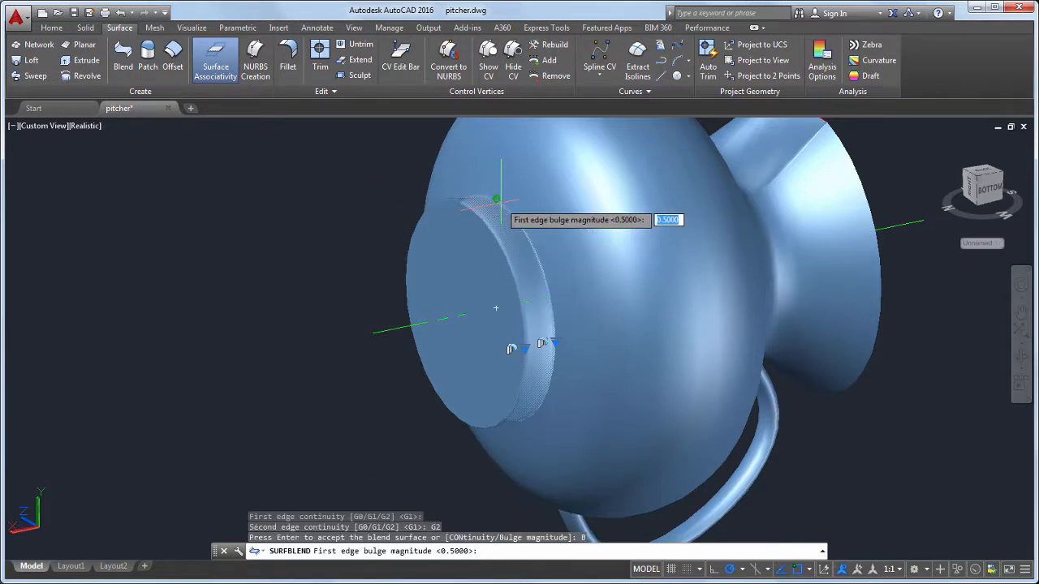
type("3")
key("Return")
type("1")
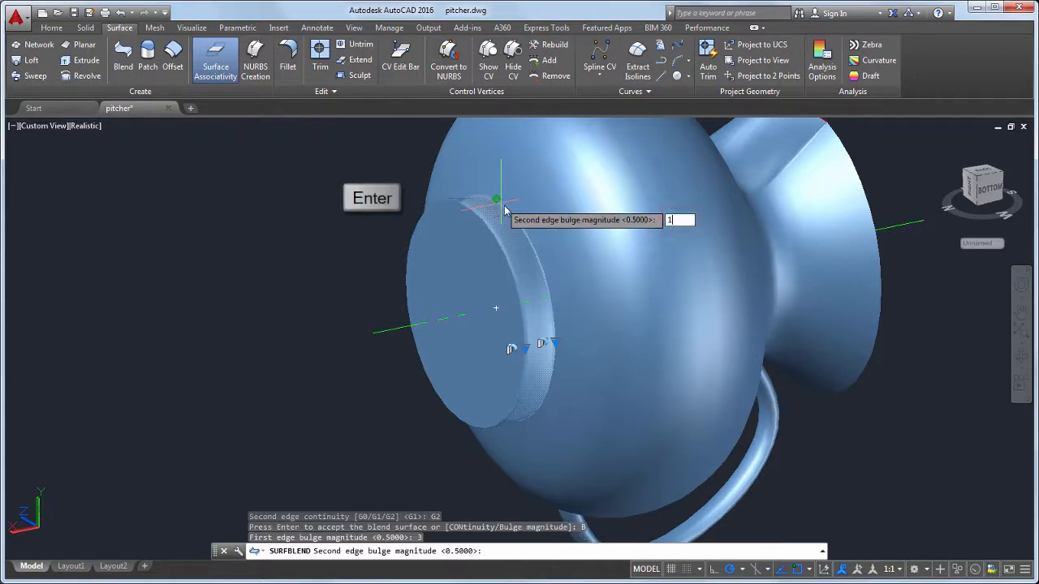
key("Return")
key("Return")
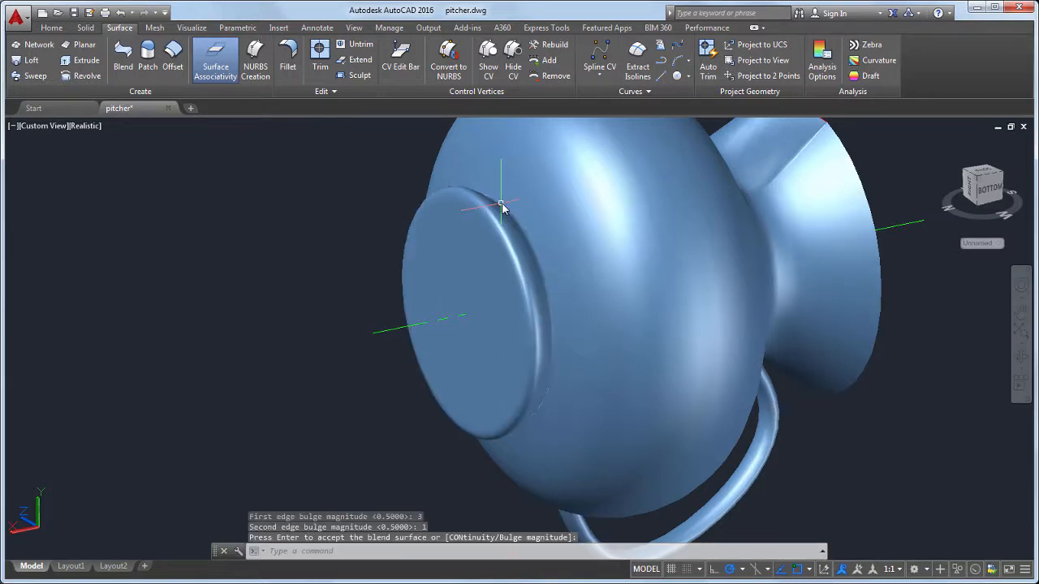
scroll(502, 208, "down", 3)
middle_click_drag(501, 208, 798, 211, "shift")
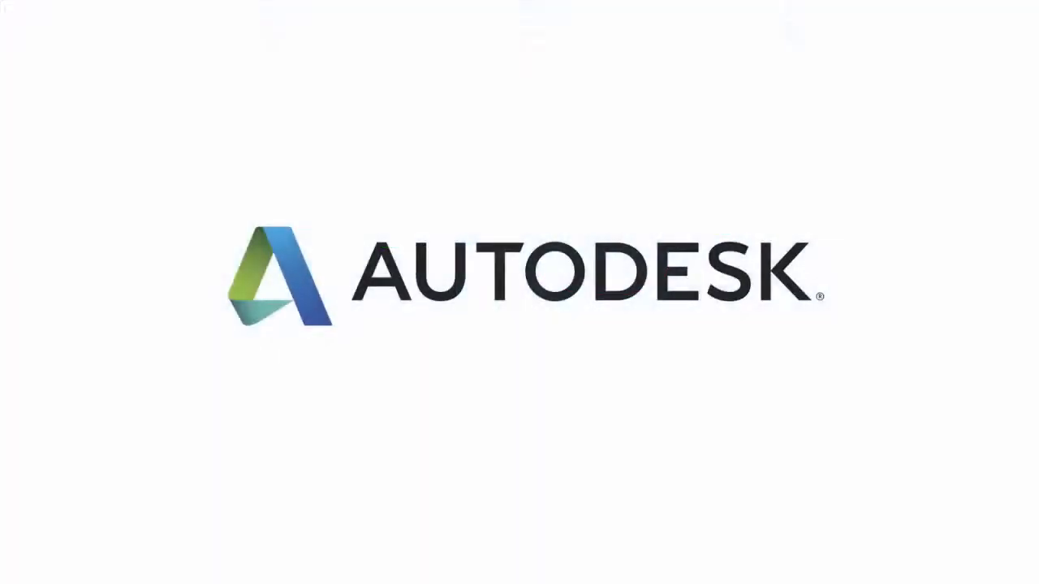